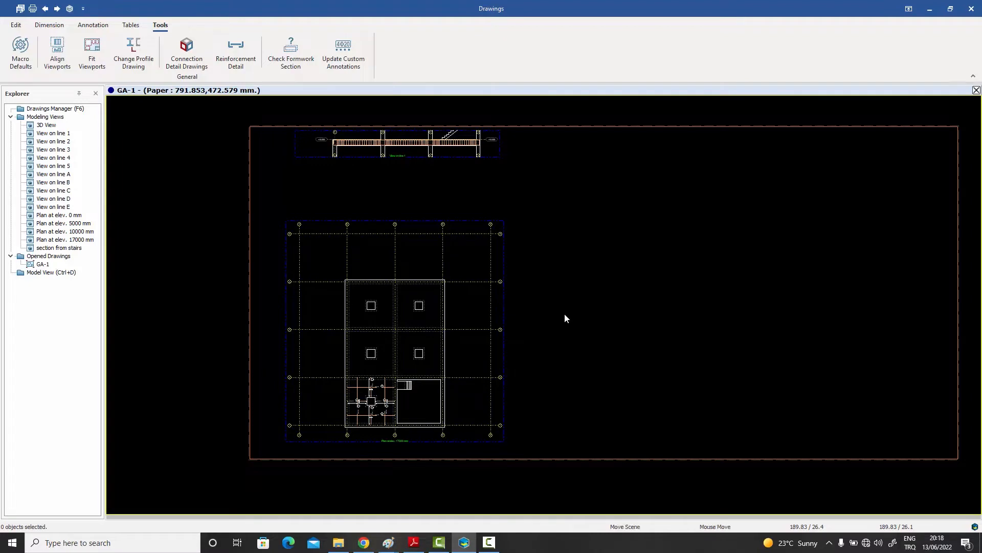
- Highlight the beam's bottom bars one at a time in View on line 1 to examine where each bar runs between columns A and C
middle_click_drag(565, 318, 570, 314)
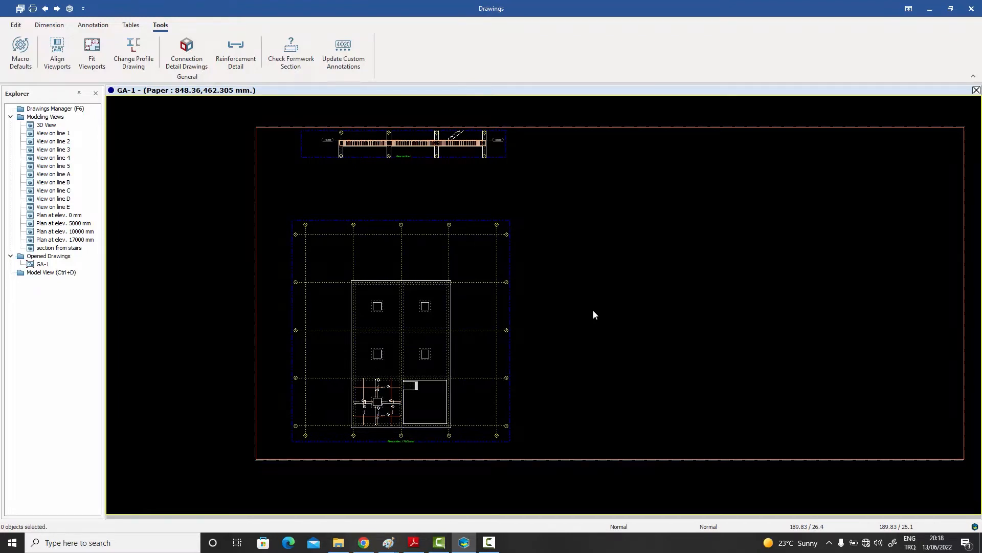
middle_click_drag(601, 290, 585, 288)
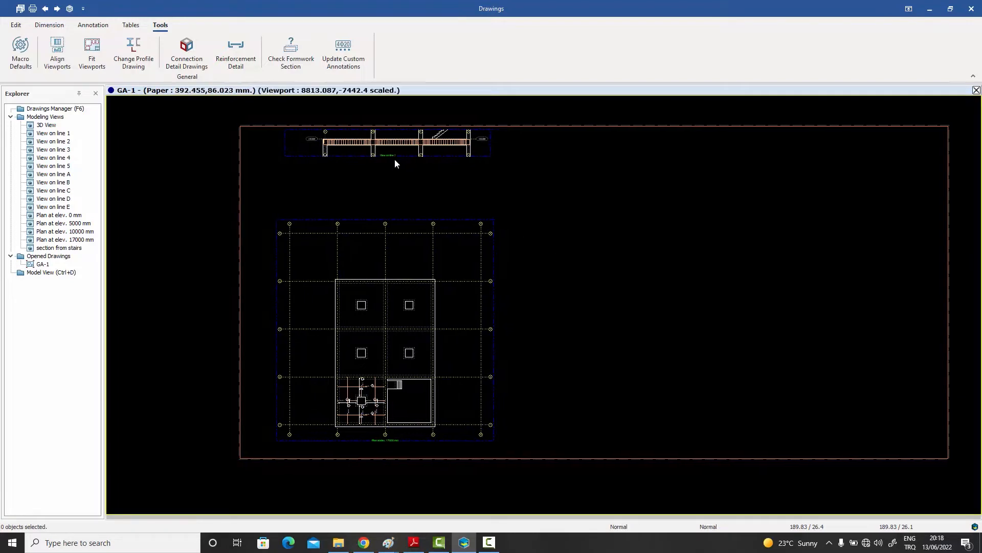
scroll(394, 160, "up", 3)
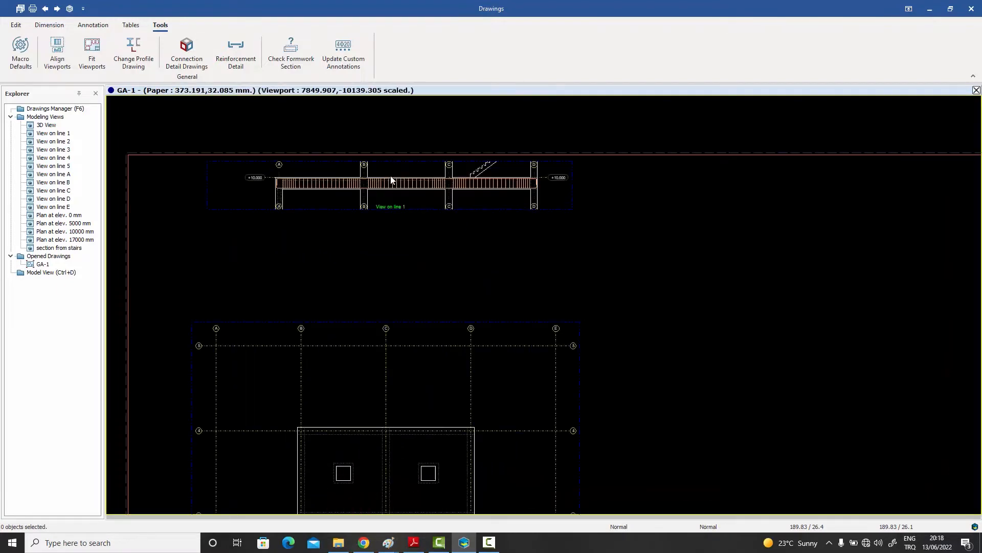
scroll(392, 180, "up", 5)
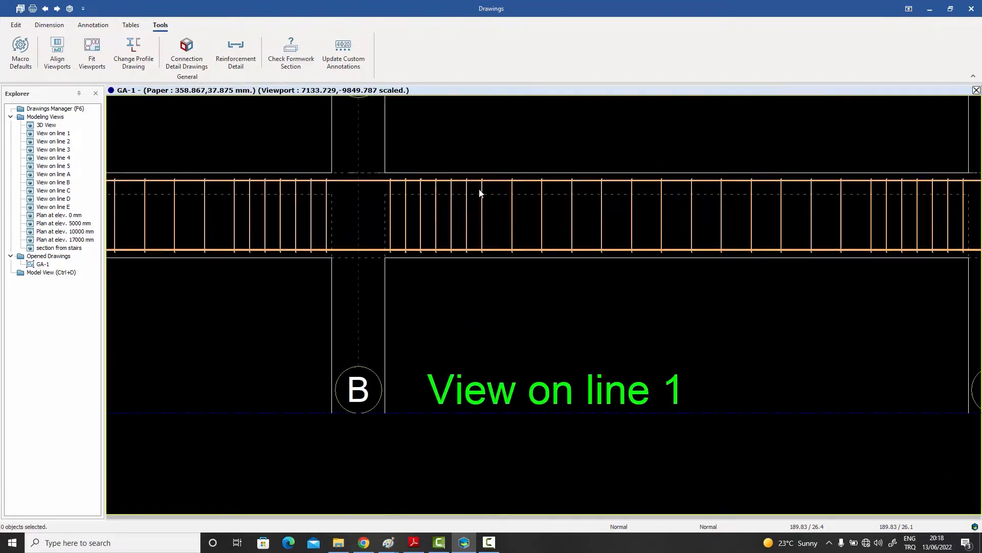
scroll(480, 193, "down", 5)
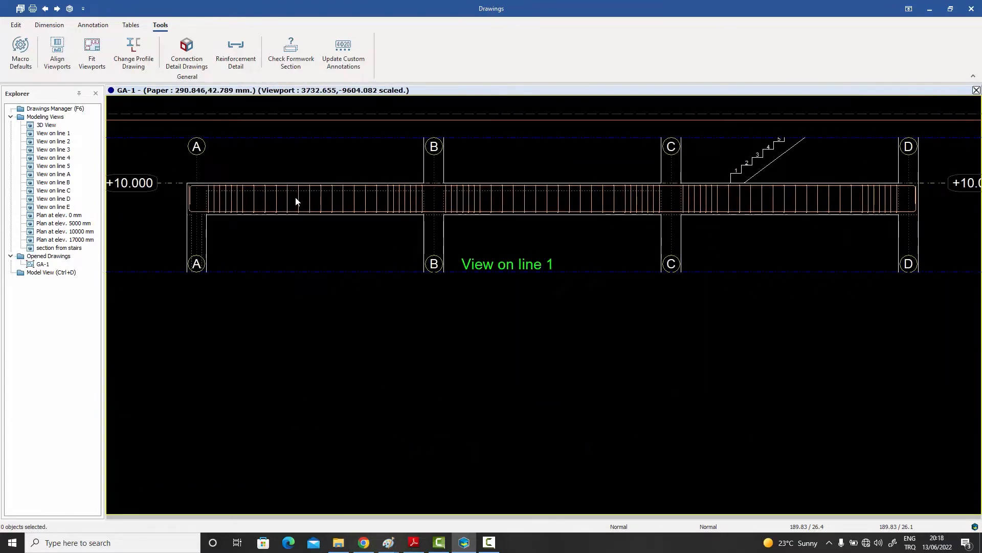
scroll(193, 226, "up", 3)
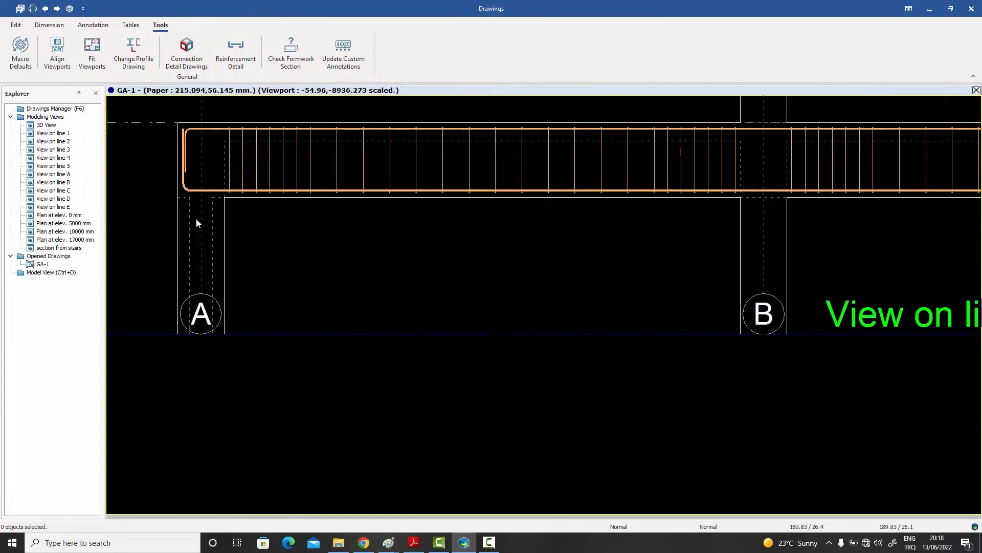
left_click(201, 190)
scroll(201, 192, "down", 1)
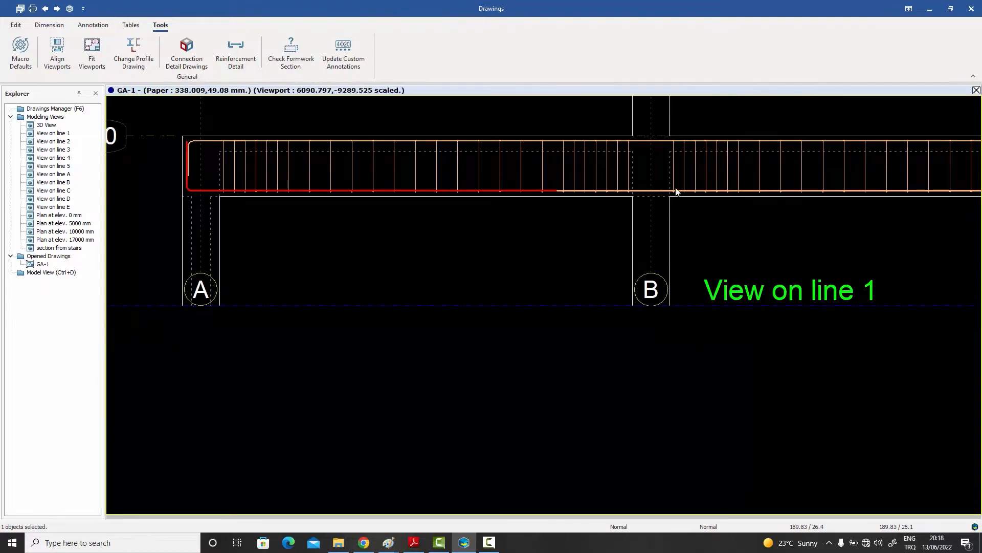
scroll(704, 198, "up", 2)
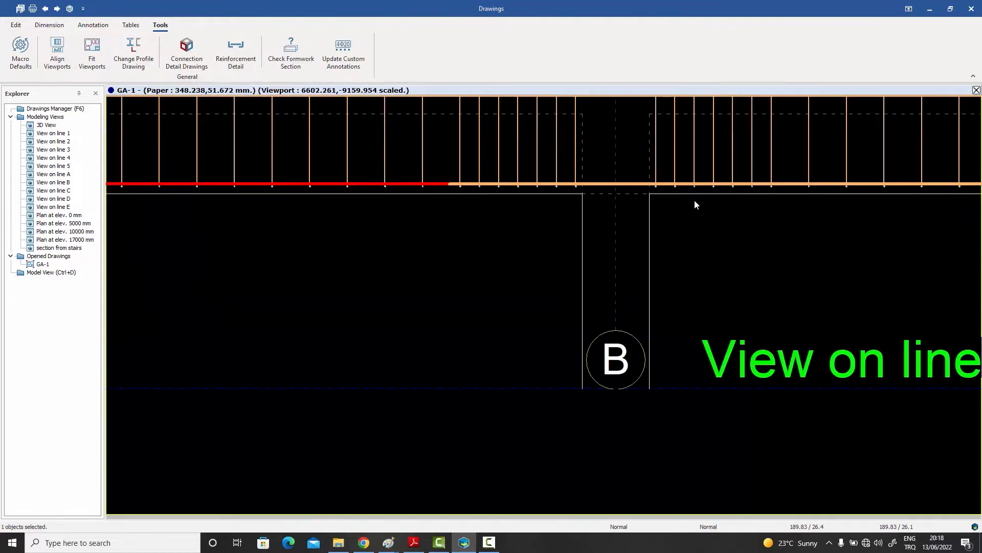
left_click(648, 186)
left_click(638, 184)
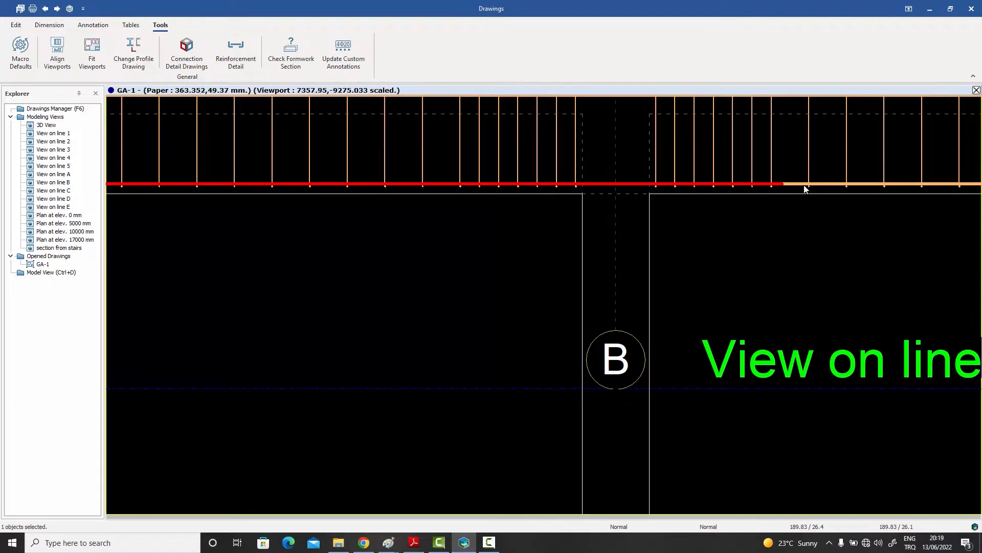
left_click(827, 185)
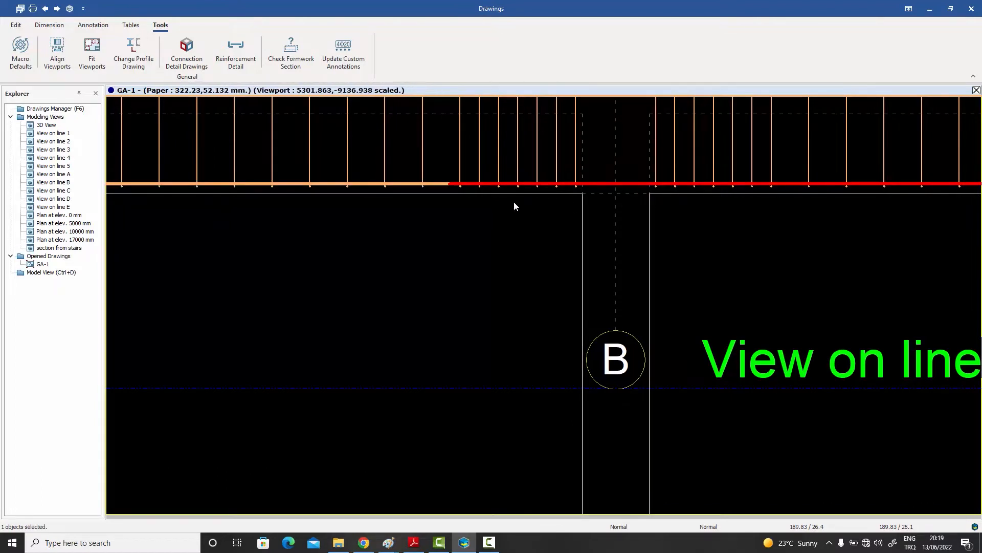
- Examine the bottom bars' overlaps near columns B and C along the beam in View on line 1
scroll(449, 184, "up", 3)
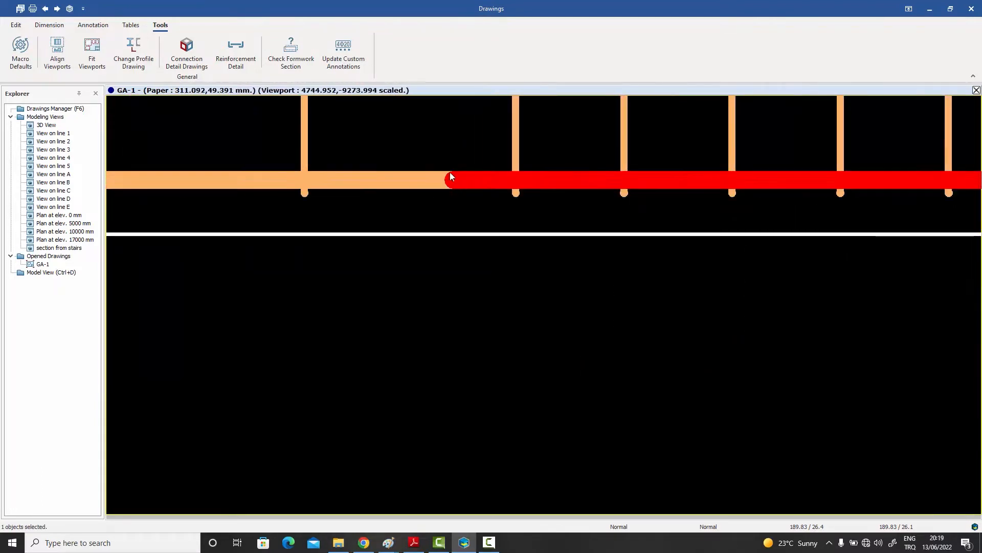
scroll(454, 173, "down", 5)
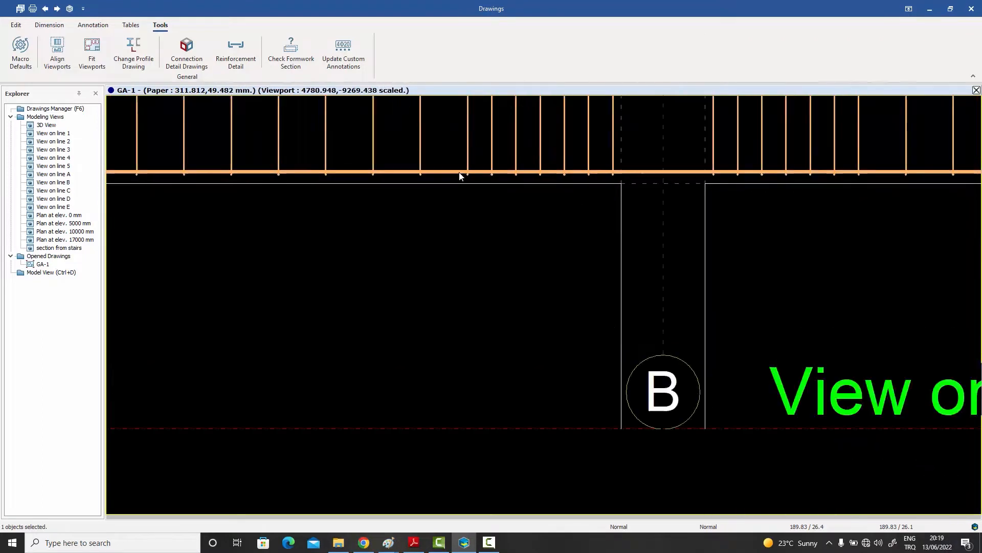
scroll(455, 173, "up", 4)
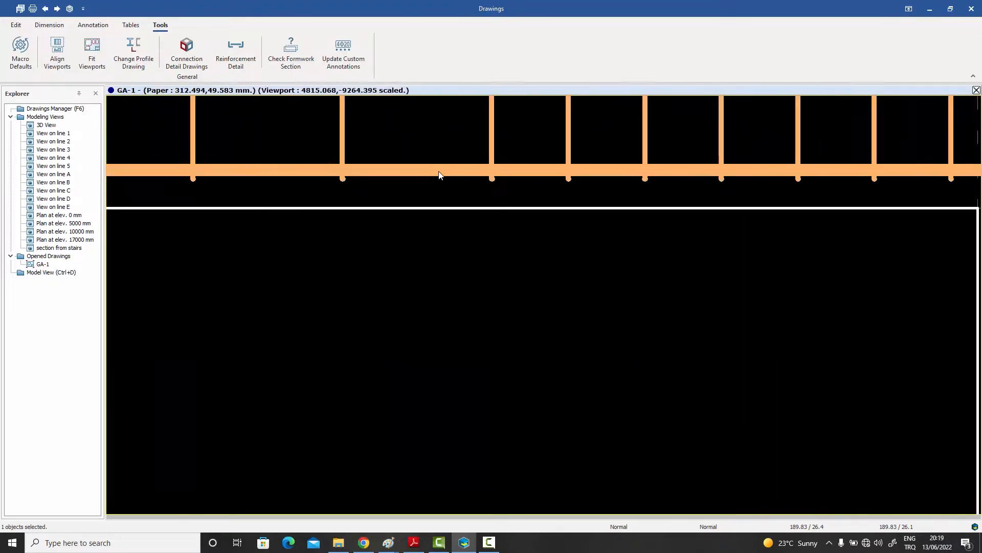
scroll(442, 177, "down", 4)
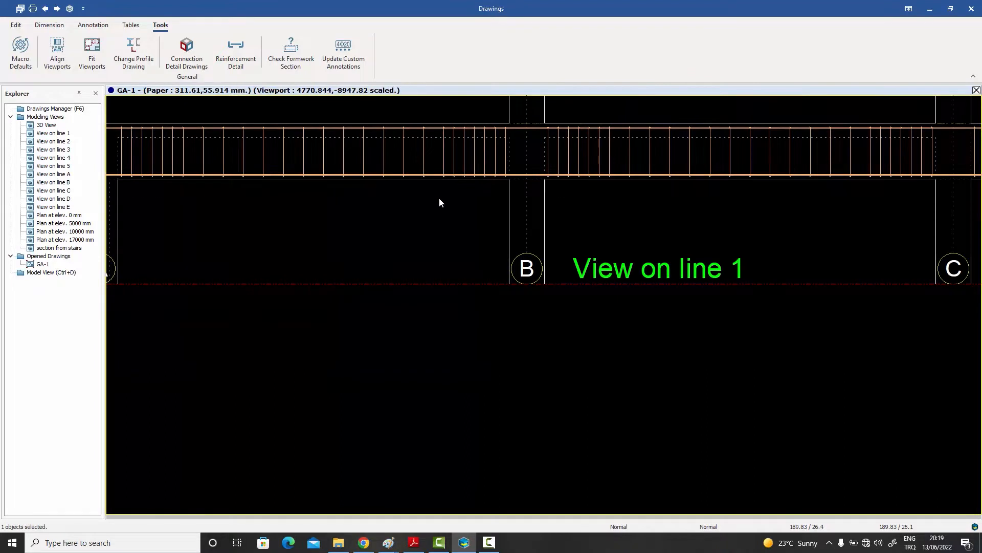
middle_click_drag(435, 202, 428, 208)
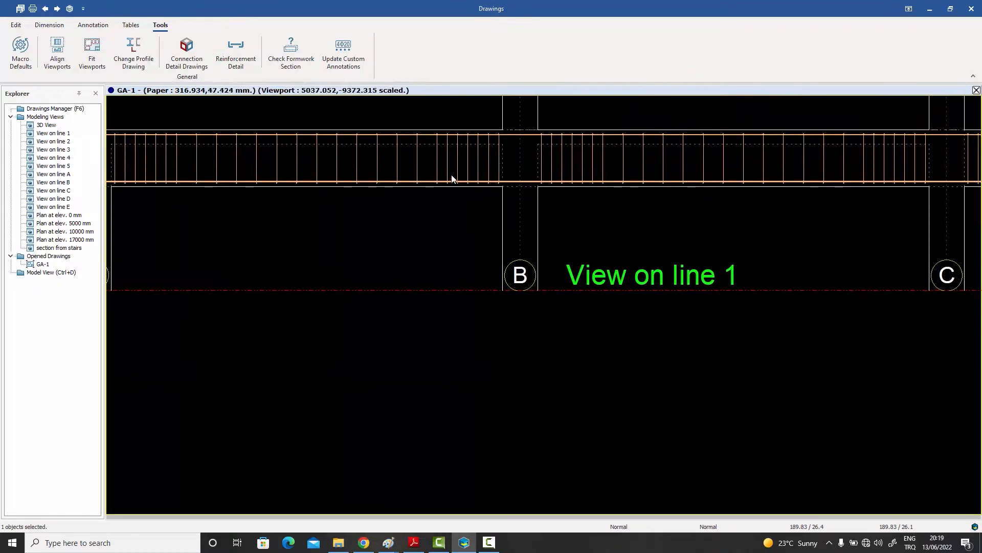
middle_click_drag(591, 207, 509, 224)
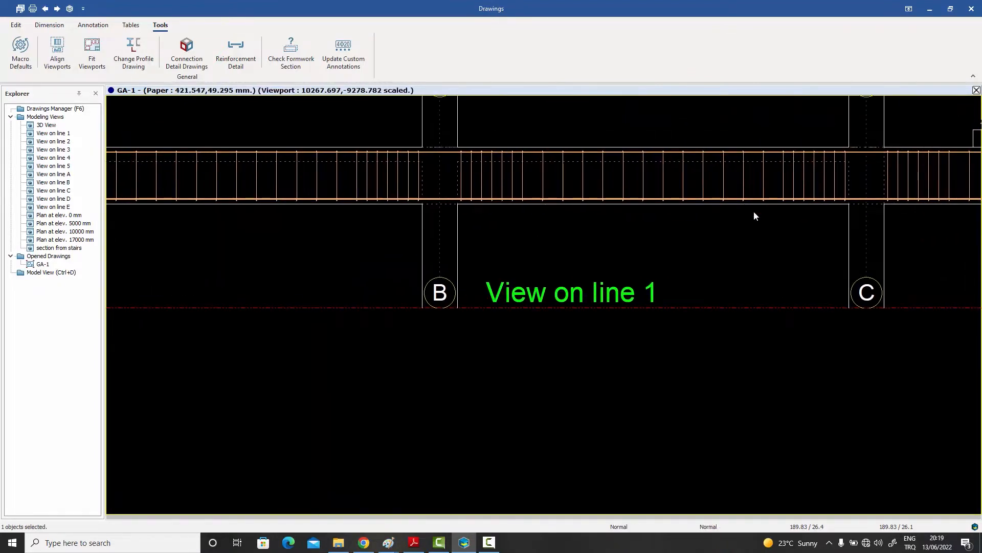
middle_click_drag(765, 208, 574, 241)
scroll(811, 233, "up", 3)
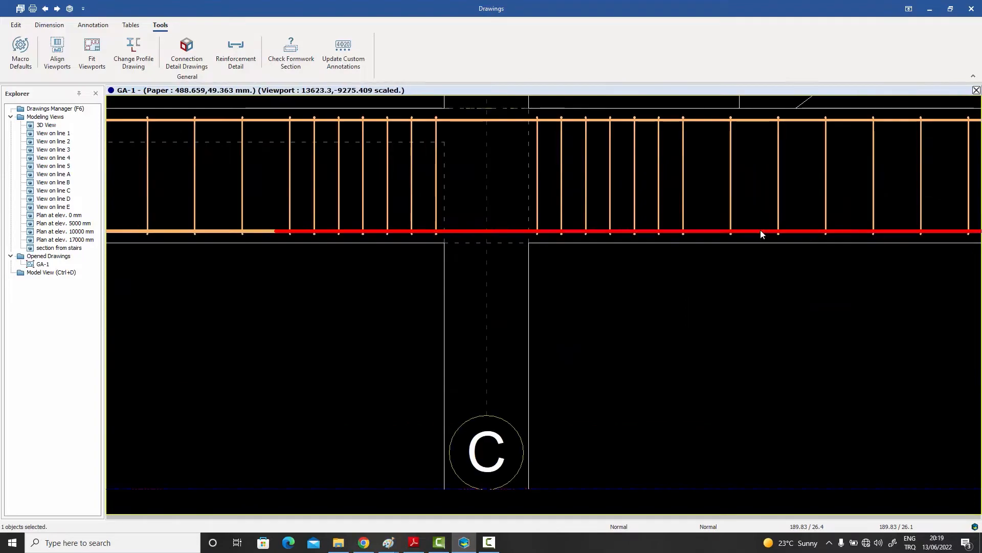
scroll(757, 232, "down", 3)
scroll(754, 233, "down", 2)
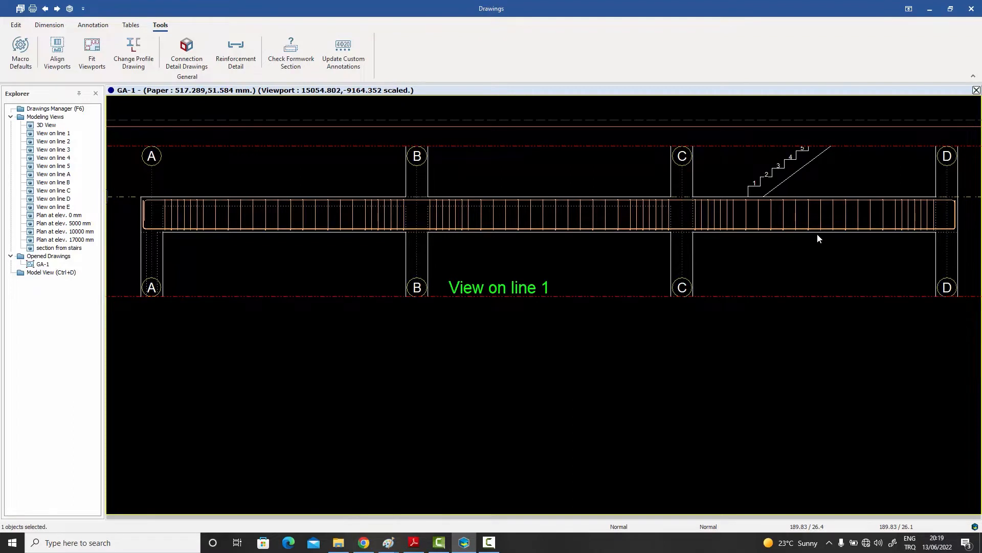
scroll(793, 270, "down", 2)
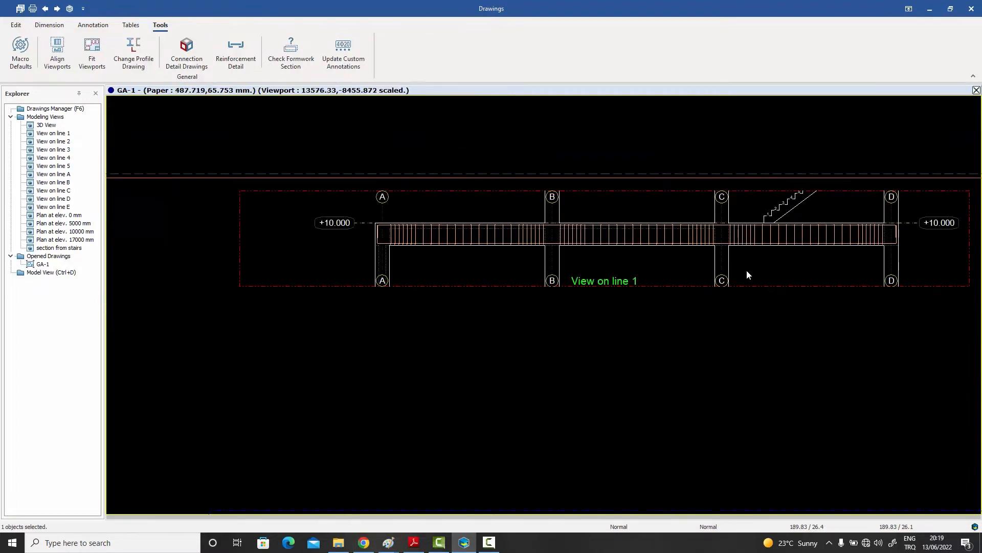
middle_click_drag(758, 256, 672, 211)
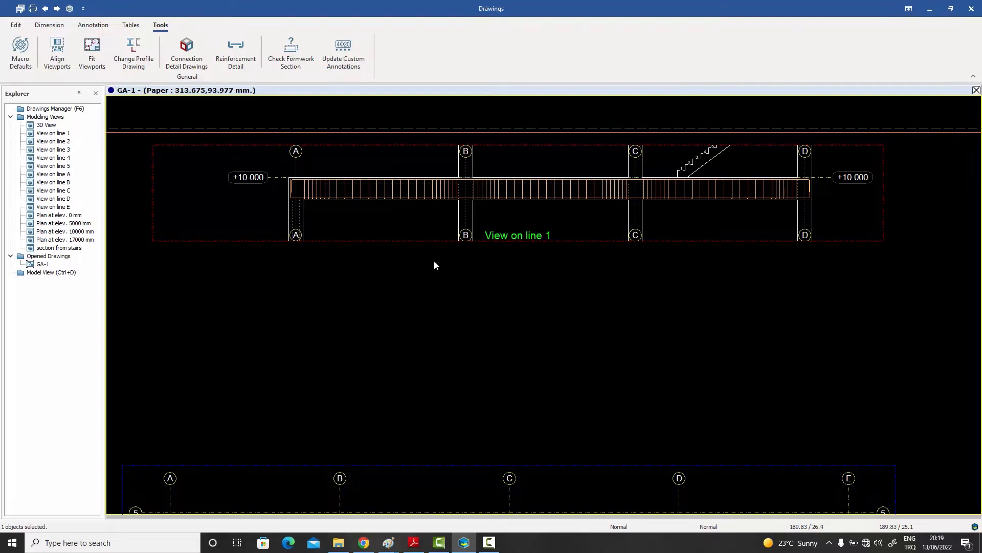
- Create a reinforcement detail from the three bottom longitudinal bars of the beam in View on line 1
middle_click_drag(427, 260, 443, 253)
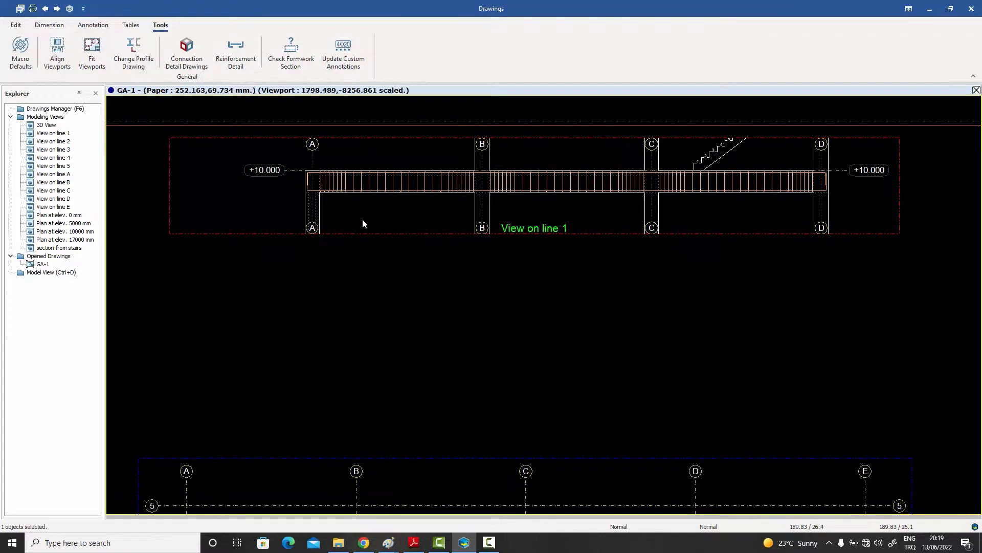
scroll(362, 219, "up", 1)
scroll(354, 216, "up", 3)
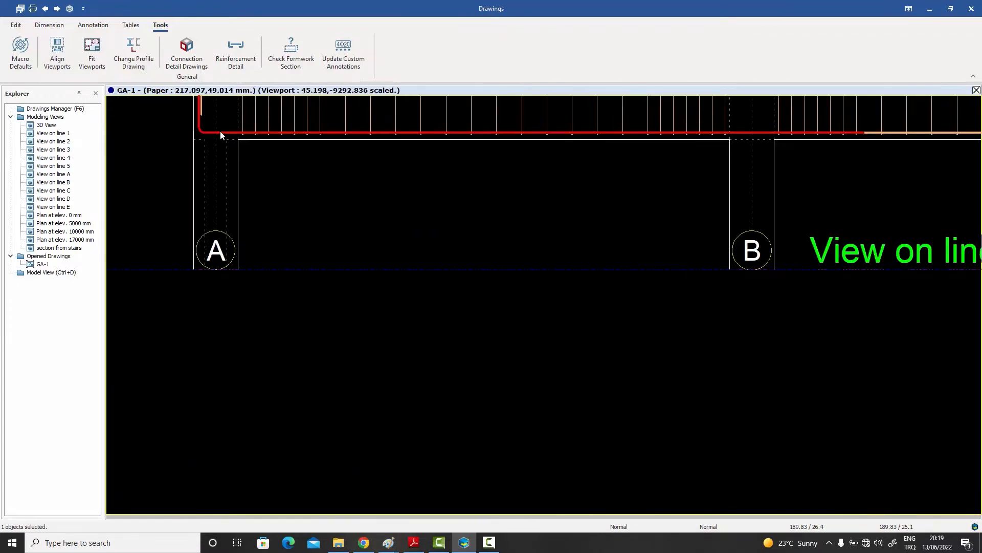
scroll(228, 143, "down", 3)
scroll(563, 146, "up", 4)
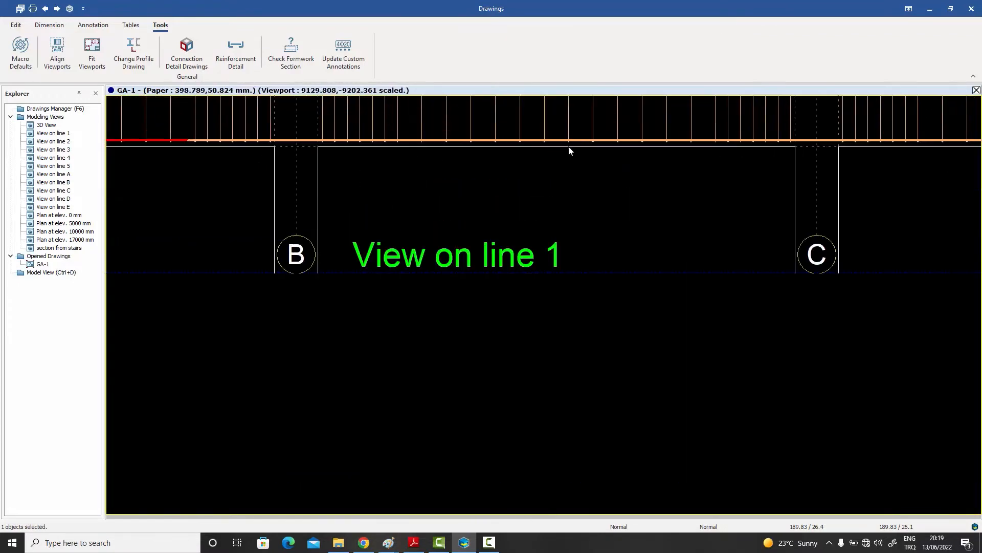
left_click(644, 143)
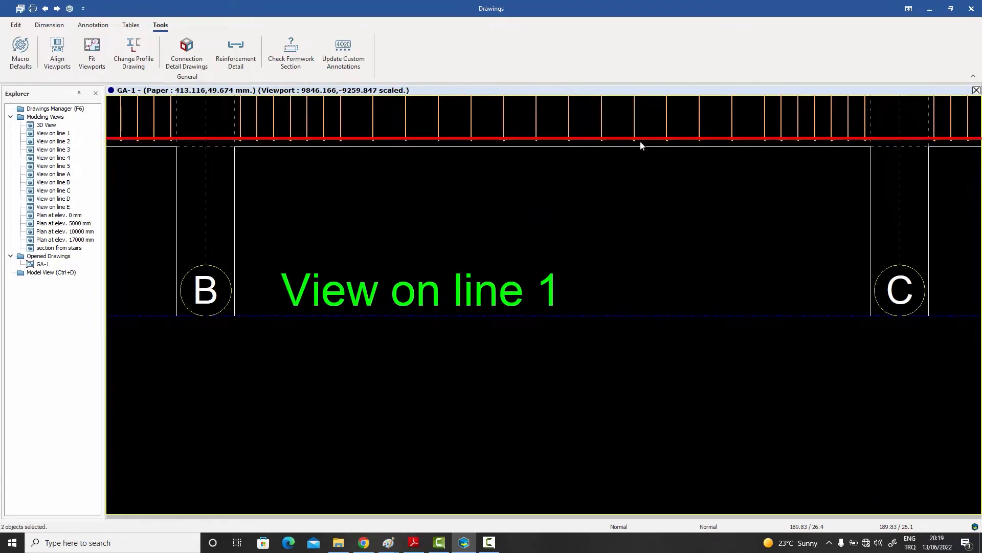
scroll(579, 184, "down", 5)
scroll(742, 185, "up", 6)
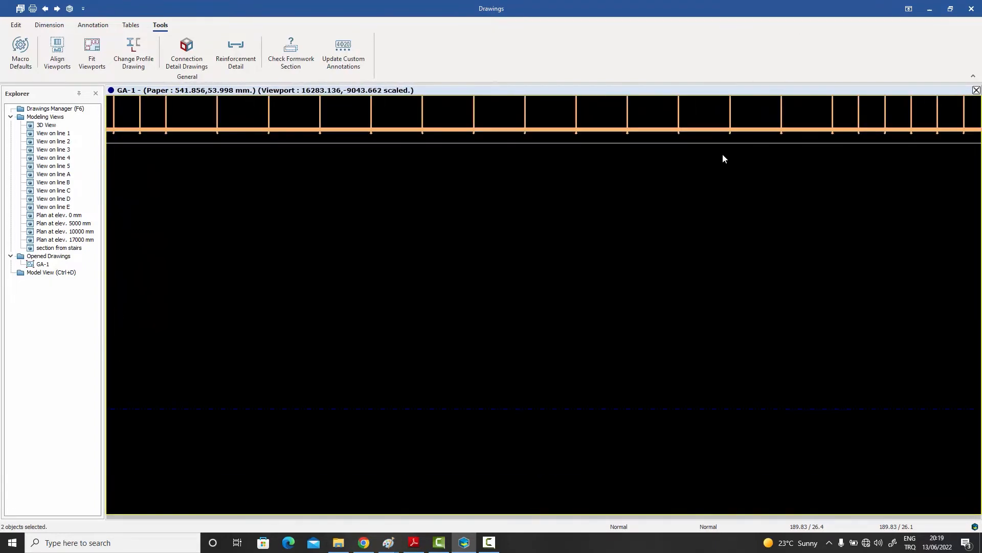
left_click(706, 130)
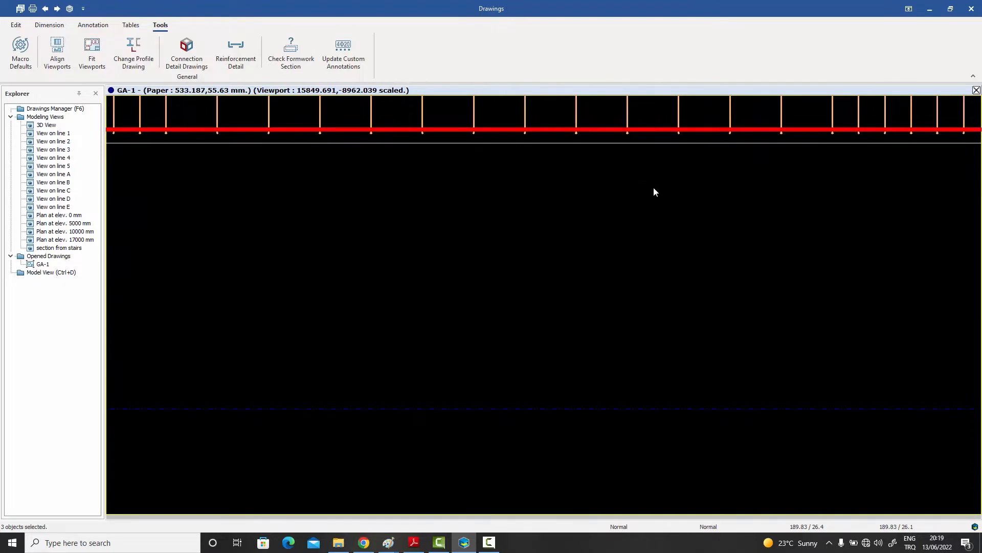
scroll(653, 186, "down", 5)
scroll(601, 214, "down", 1)
middle_click_drag(592, 212, 622, 225)
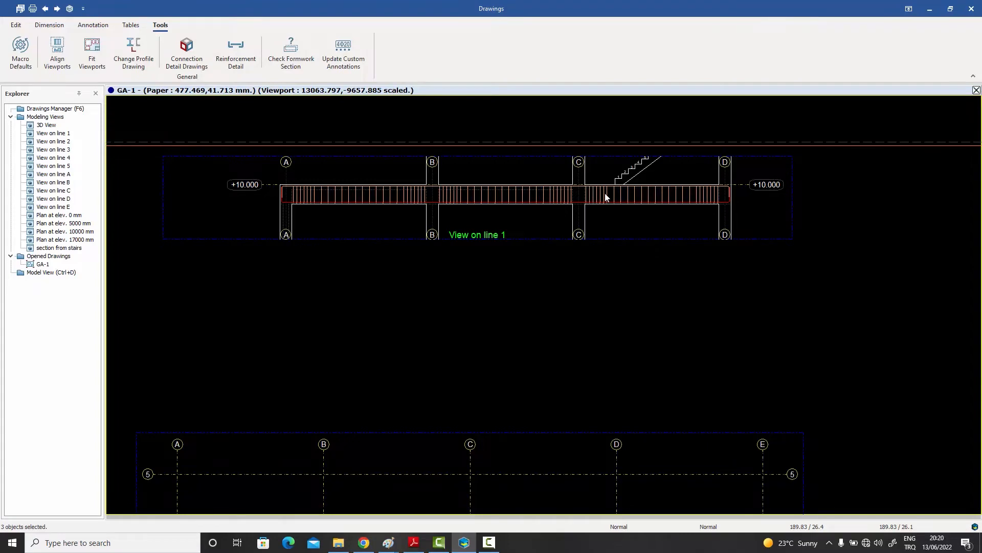
left_click(239, 57)
- Fit the Rebar Detail viewport's boundary to the extracted bars
scroll(358, 235, "down", 5)
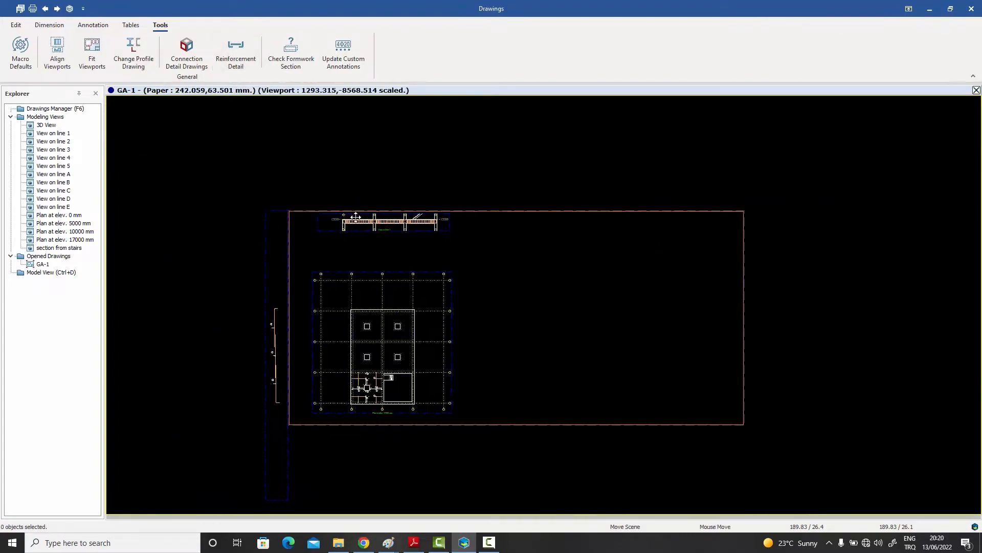
middle_click_drag(356, 217, 365, 141)
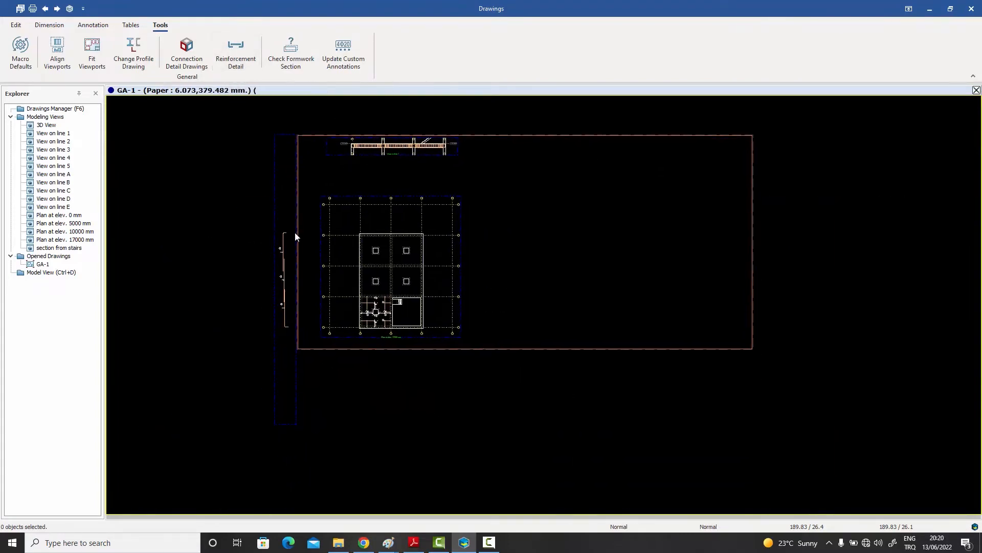
double_click(274, 192)
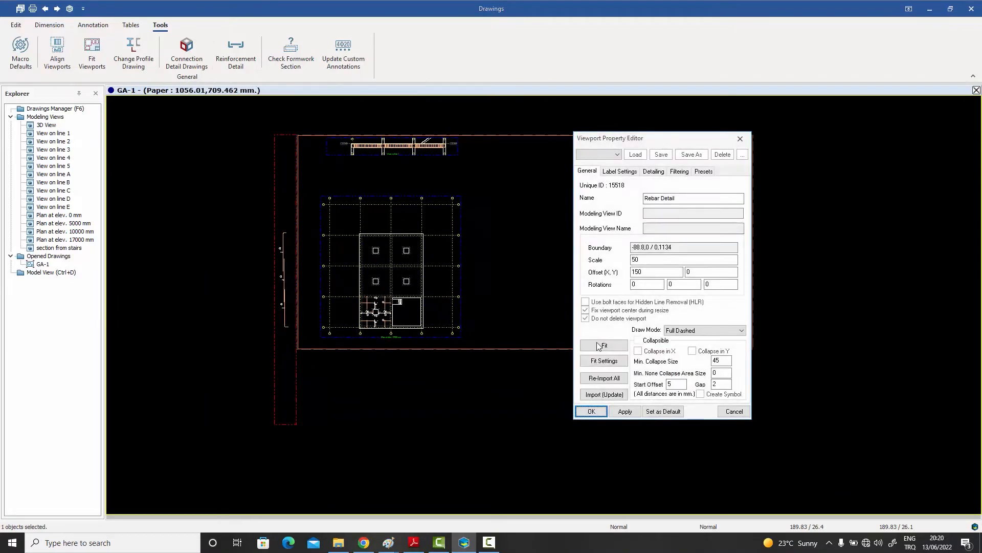
left_click(600, 345)
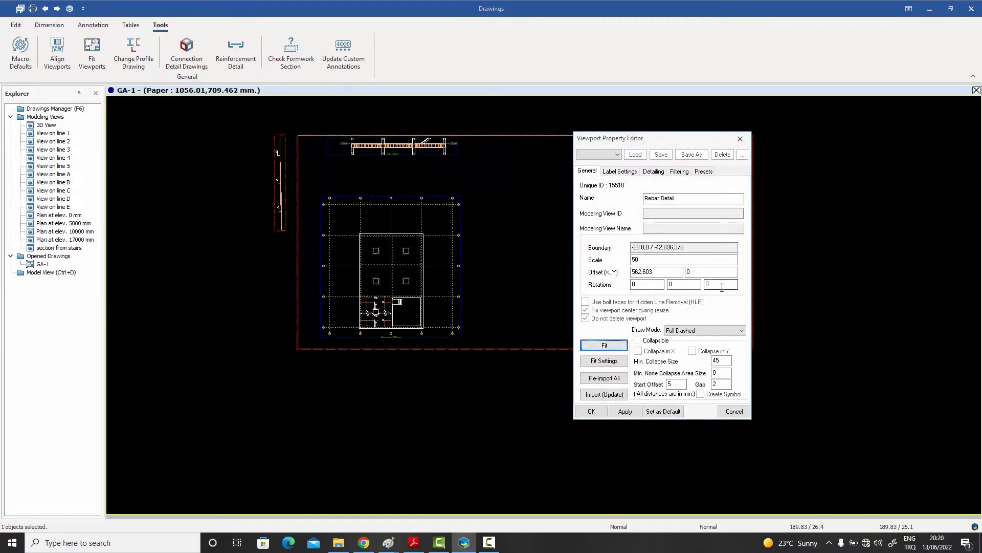
- Set the Rebar Detail viewport's third rotation value to 90 and refit its boundary to the bars
left_click_drag(721, 285, 671, 285)
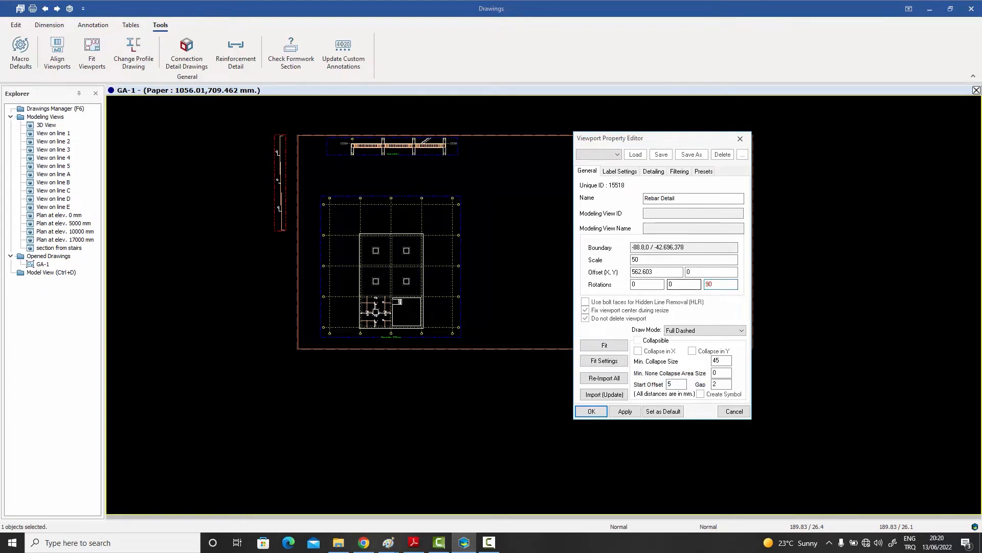
left_click(625, 412)
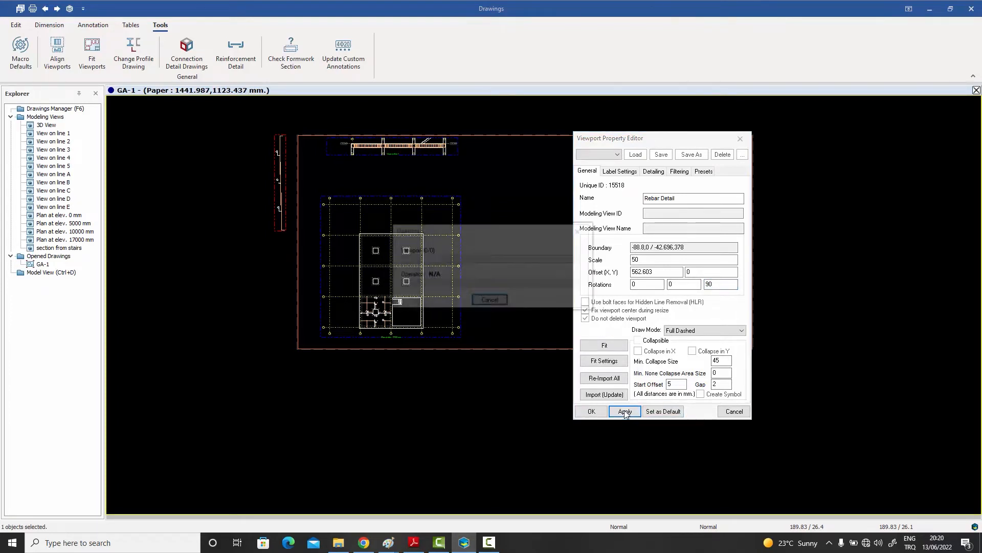
left_click(605, 346)
left_click(734, 411)
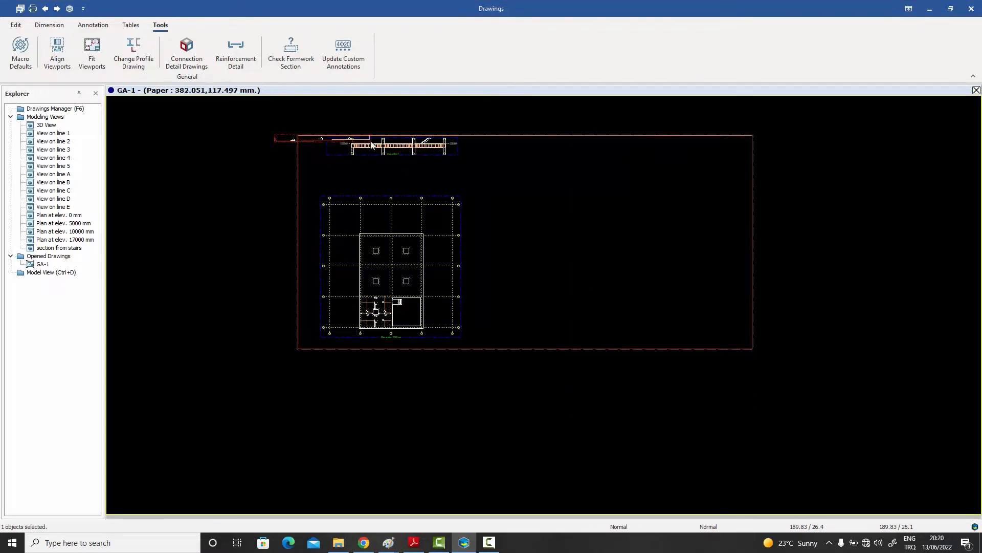
scroll(324, 128, "up", 5)
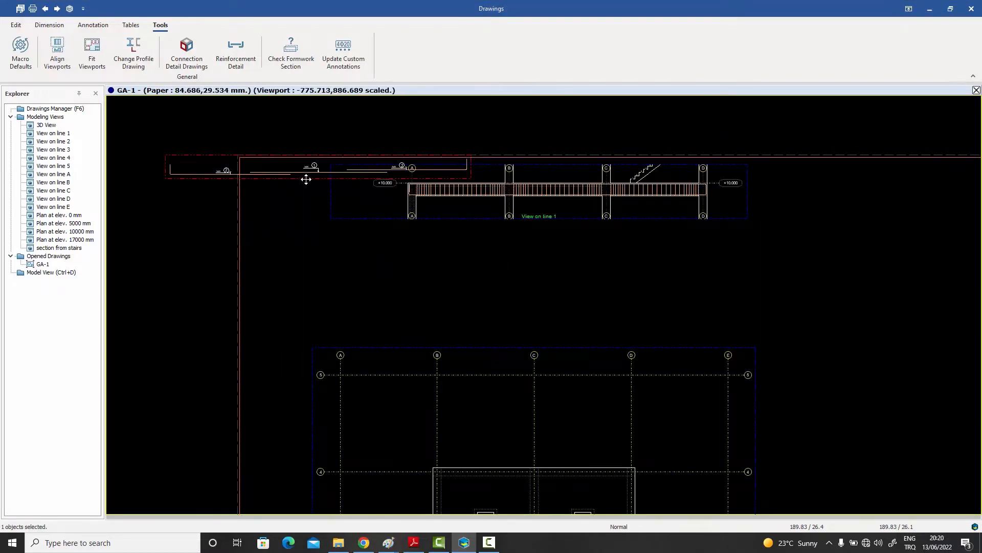
- Move the Rebar Detail viewport directly below the View on line 1 elevation, lined up with the beam
left_click_drag(306, 179, 548, 249)
scroll(546, 256, "up", 4)
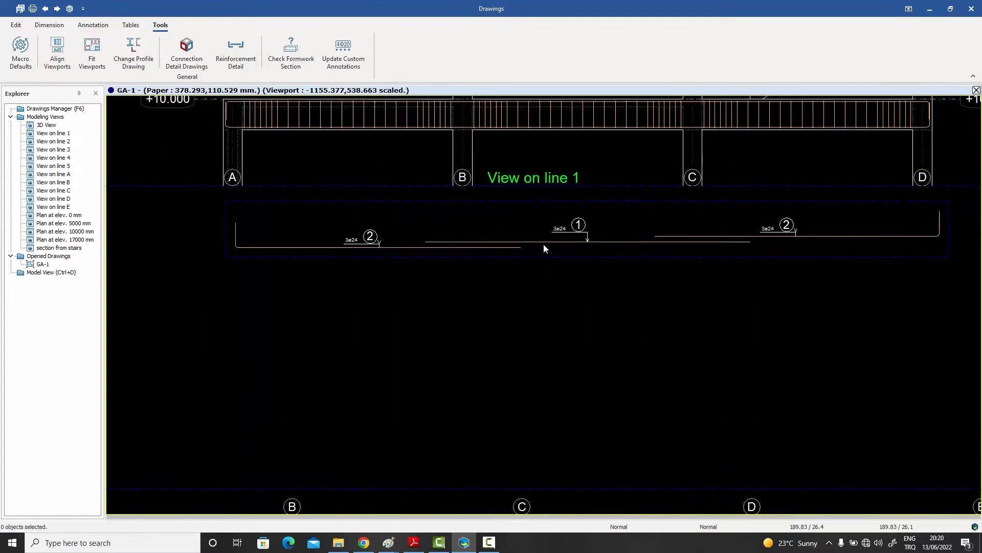
middle_click_drag(539, 251, 510, 314)
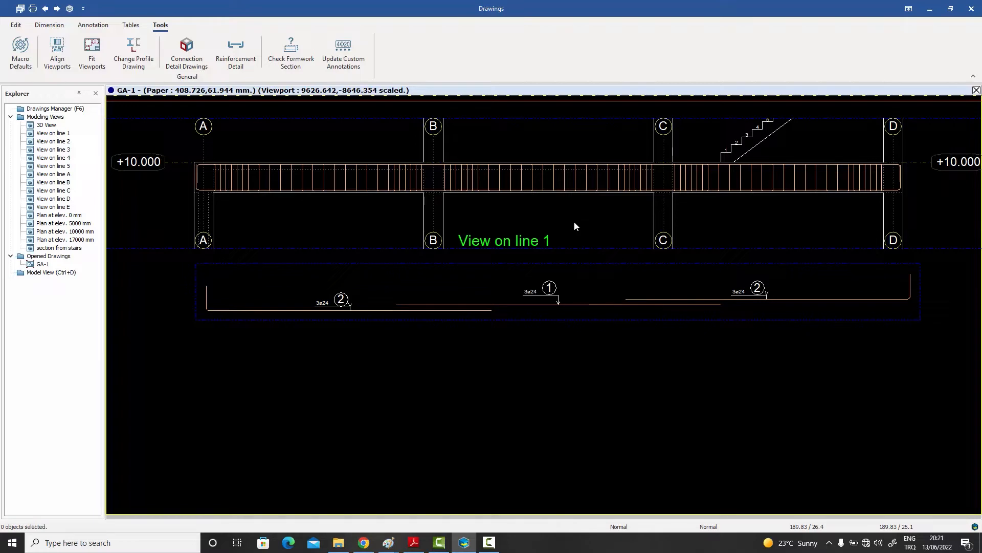
- Turn off Calculate Rebar Staggers in the Rebar Detail viewport's detailing properties and apply the change
double_click(593, 287)
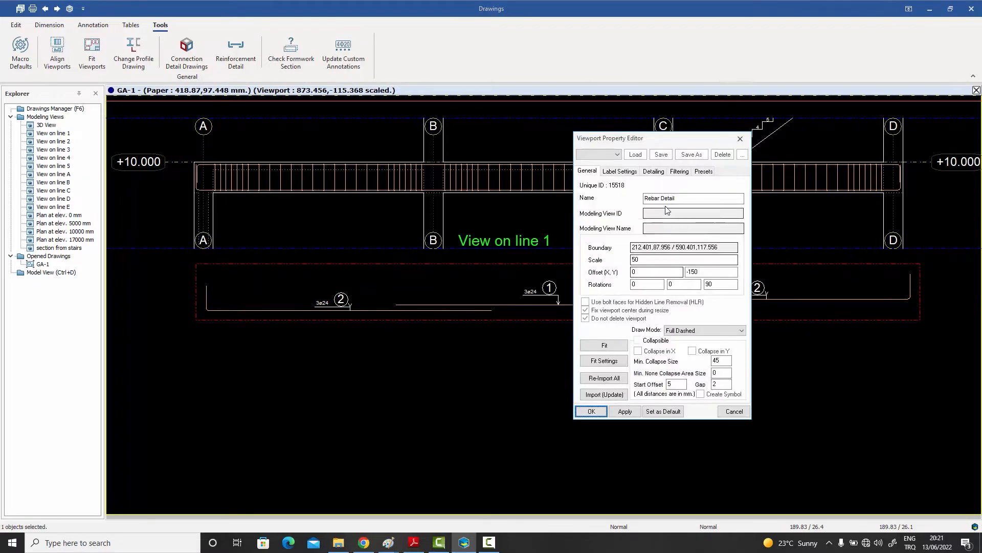
left_click(652, 172)
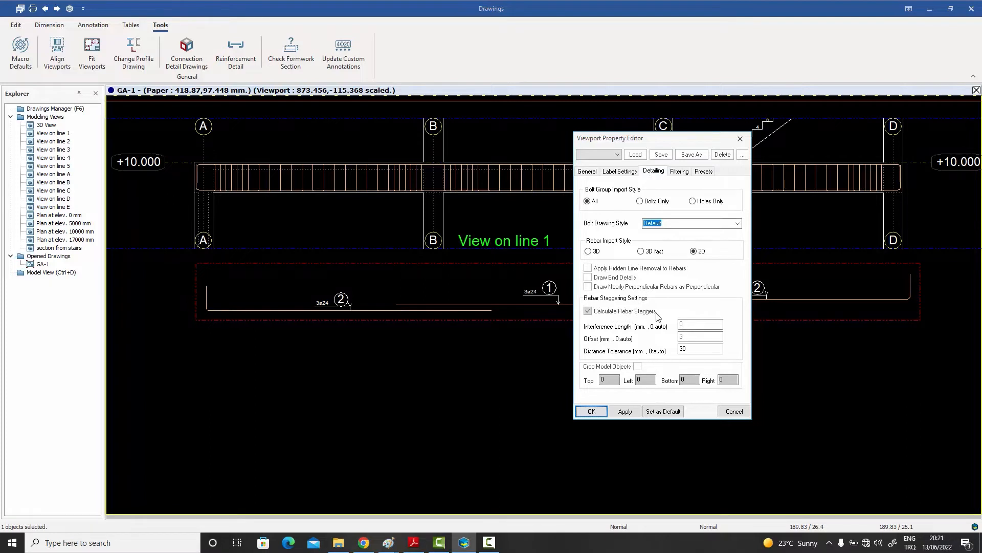
left_click(589, 310)
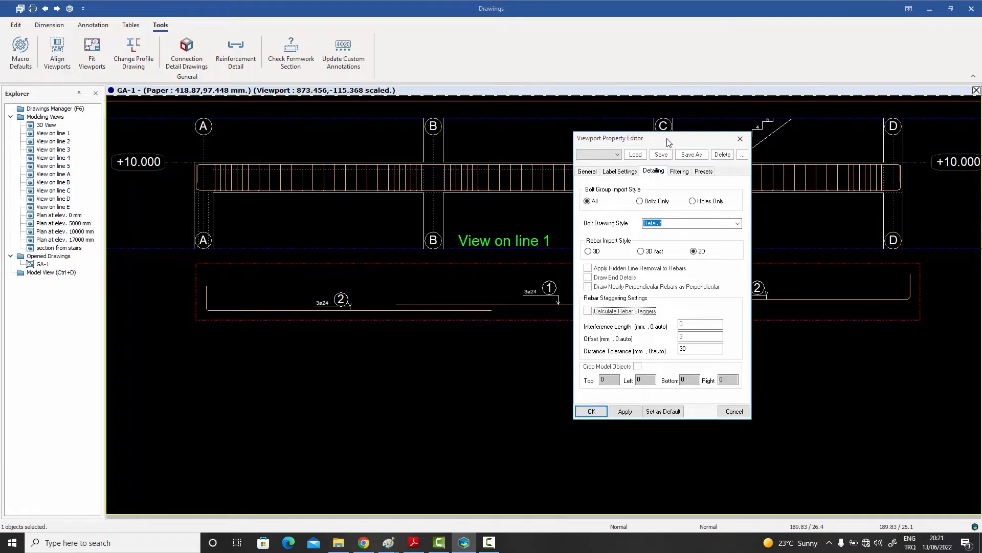
left_click_drag(666, 143, 808, 140)
left_click(769, 404)
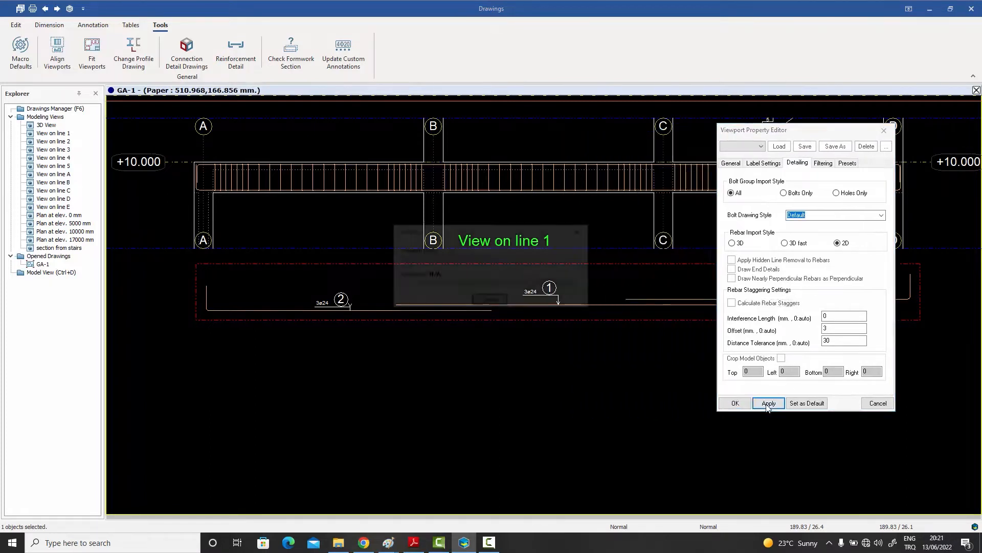
left_click(734, 403)
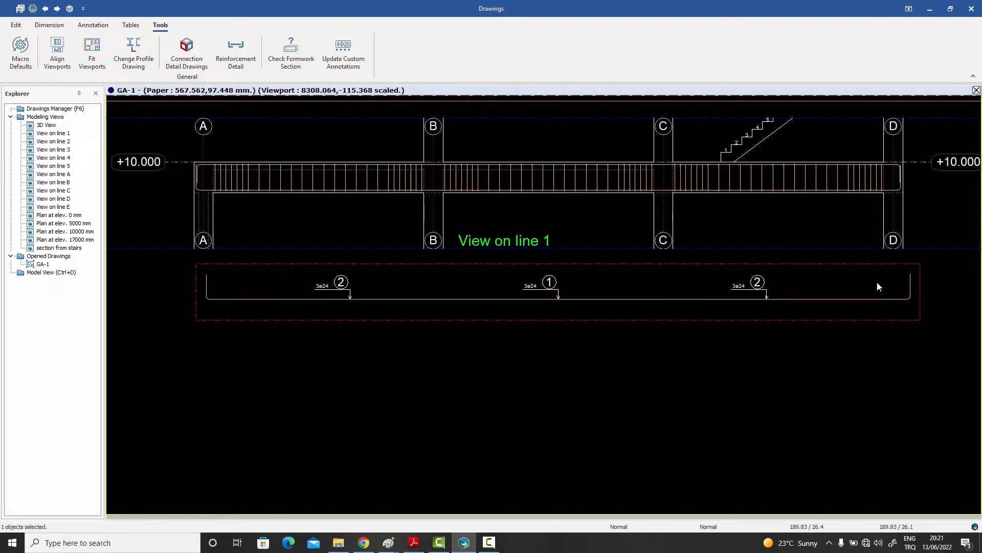
- Turn Calculate Rebar Staggers back on for the Rebar Detail viewport and apply it
double_click(678, 285)
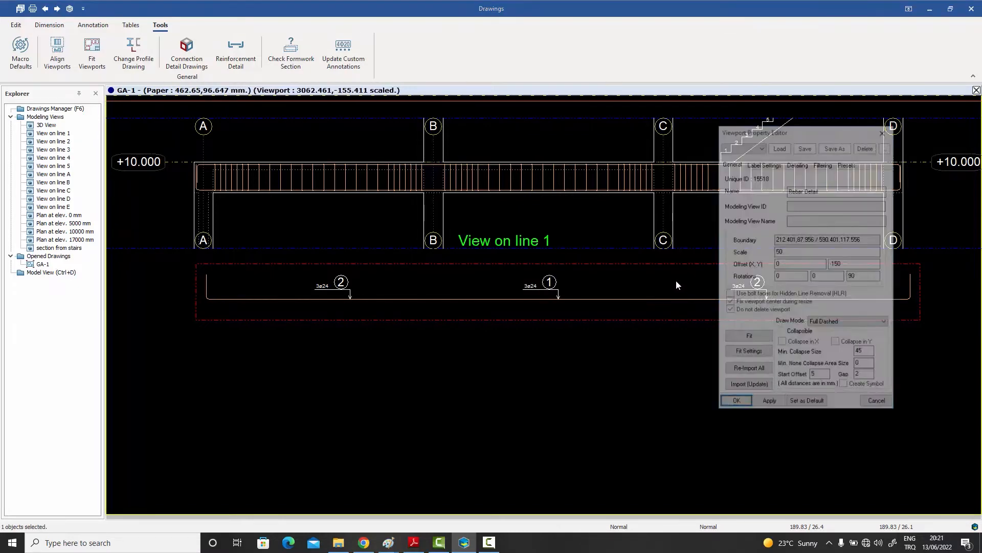
left_click(798, 167)
left_click(744, 304)
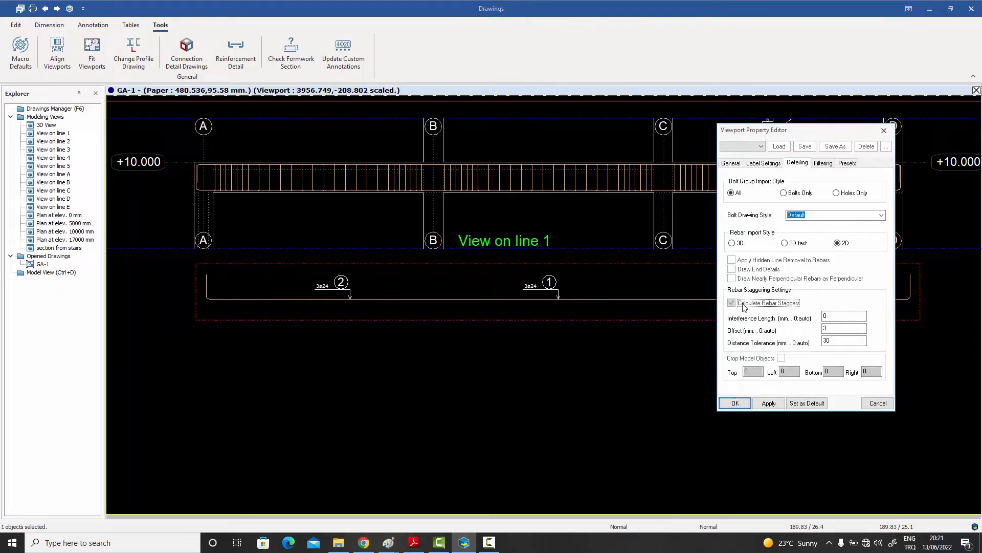
left_click(769, 403)
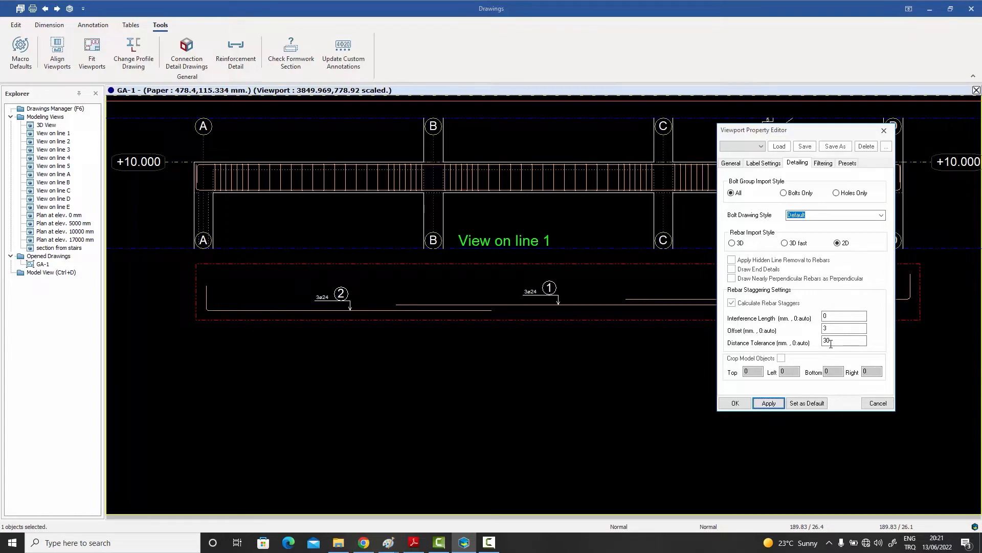
left_click(878, 403)
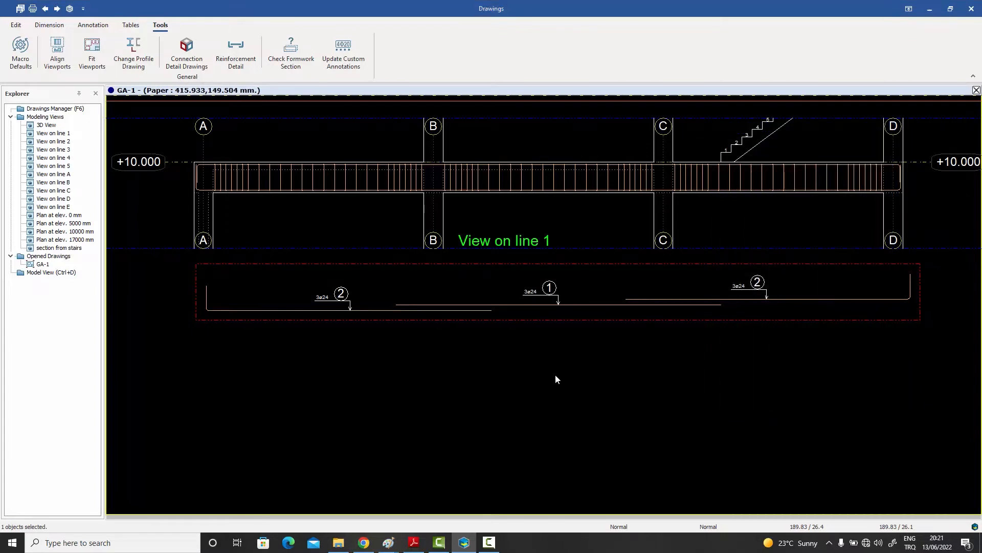
- Add a horizontal dimension above the overlap of bars 2 and 1 near column B in the Rebar Detail viewport
left_click(52, 26)
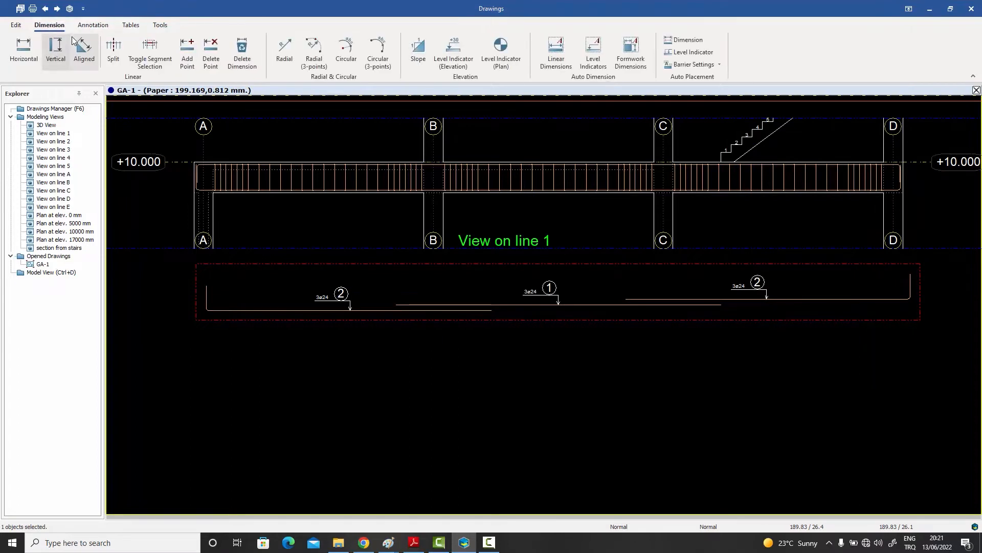
left_click(25, 50)
scroll(391, 315, "up", 4)
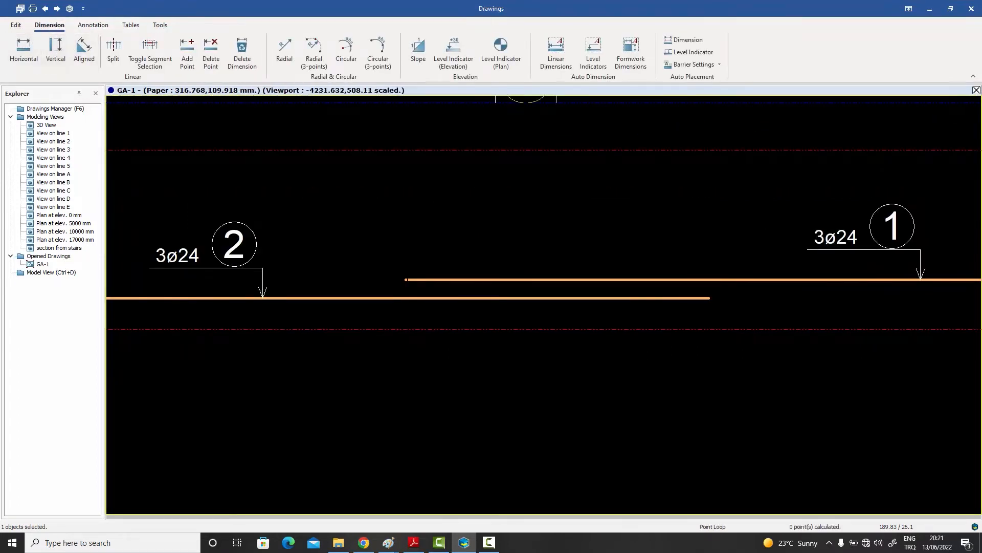
left_click(406, 280)
left_click(709, 298)
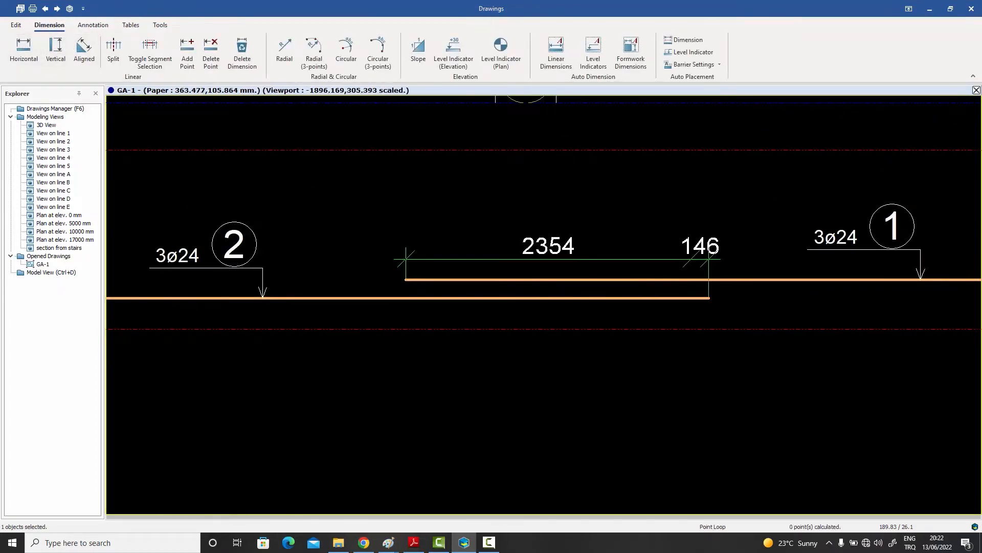
right_click(684, 232)
- Add a horizontal dimension above the overlap of bars 1 and 2 near column C and finish dimensioning
scroll(613, 252, "down", 4)
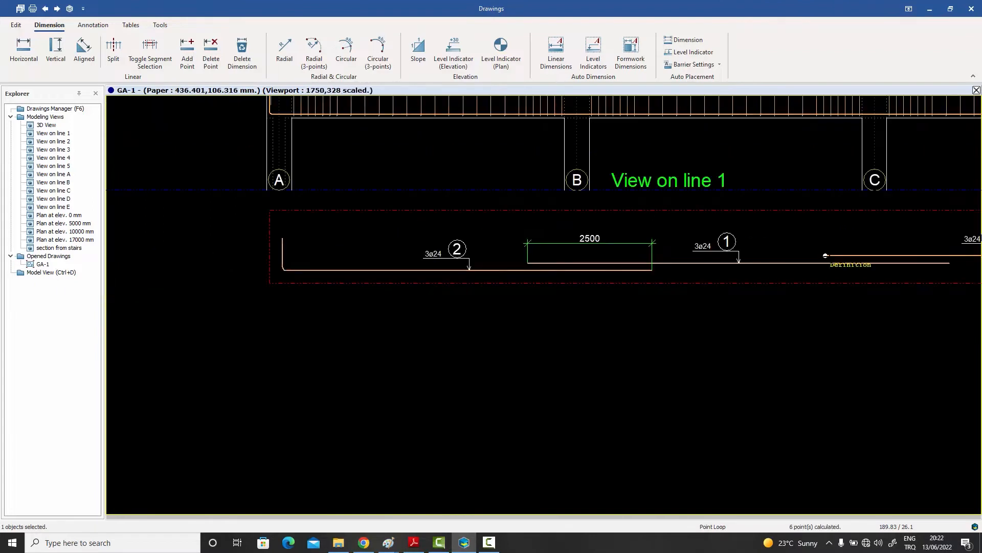
left_click(825, 255)
left_click(950, 263)
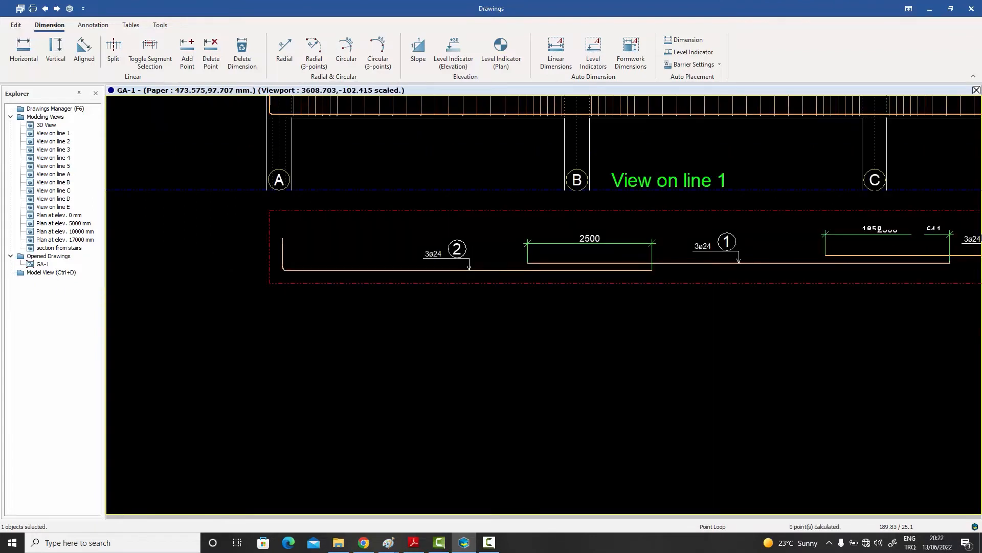
right_click(913, 241)
right_click(812, 226)
left_click(821, 232)
scroll(730, 328, "down", 5)
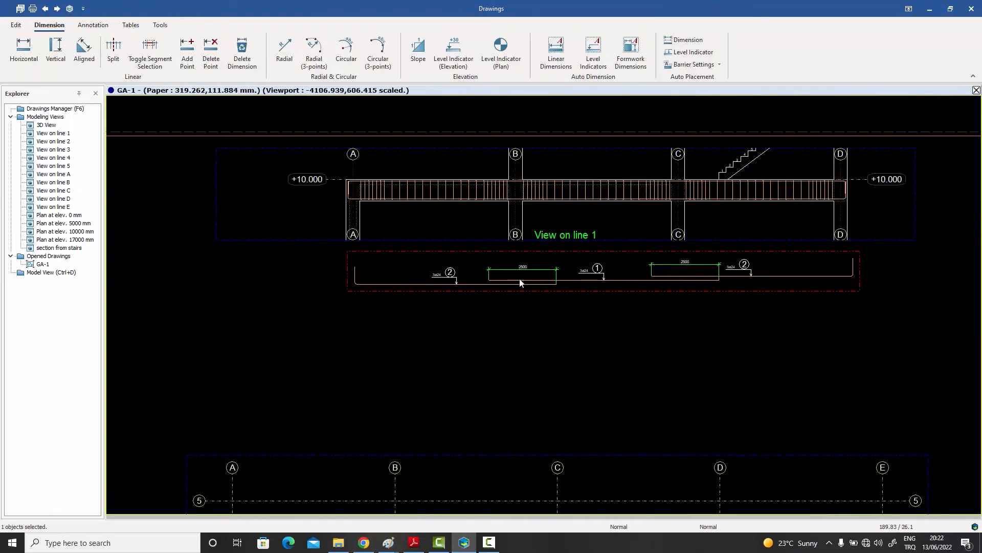
key("Escape")
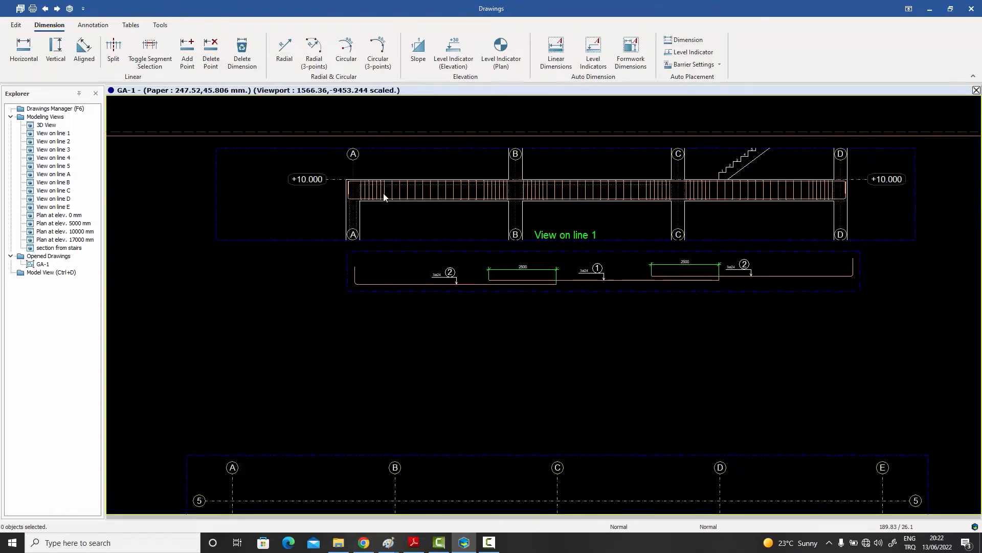
- Examine the beam elevation with its bottom-bar detail and the slab bars around the opening in Plan at elev. 17000 mm
scroll(385, 200, "up", 3)
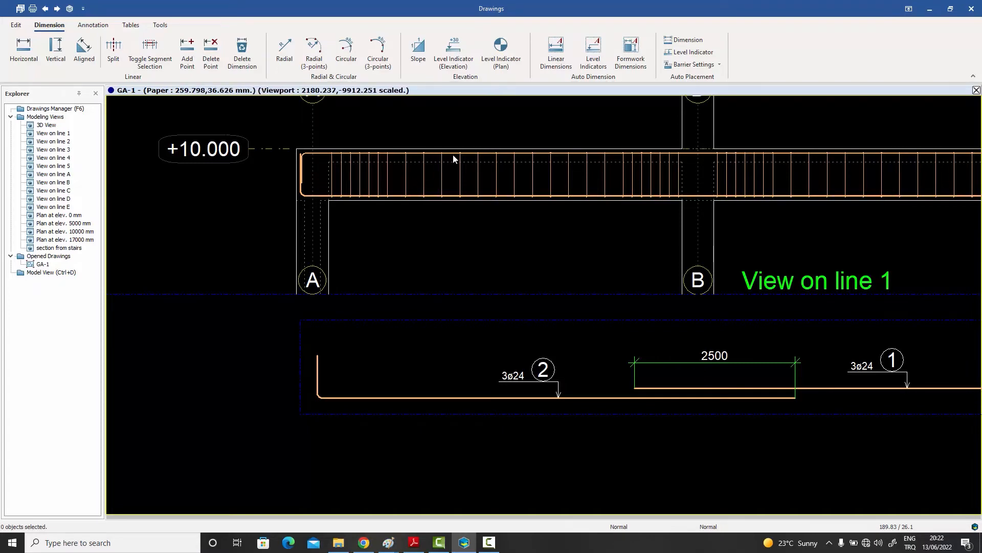
scroll(461, 221, "down", 5)
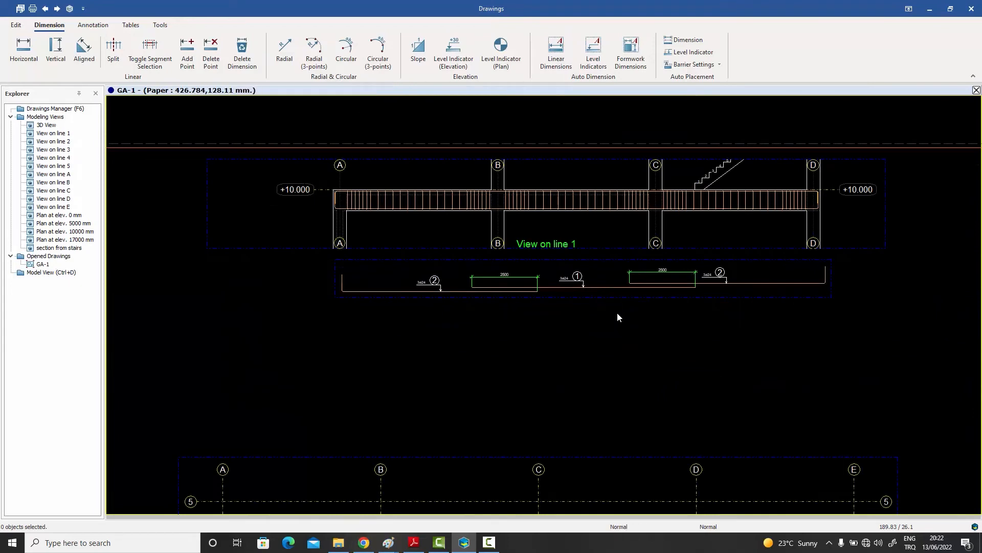
middle_click_drag(616, 313, 615, 281)
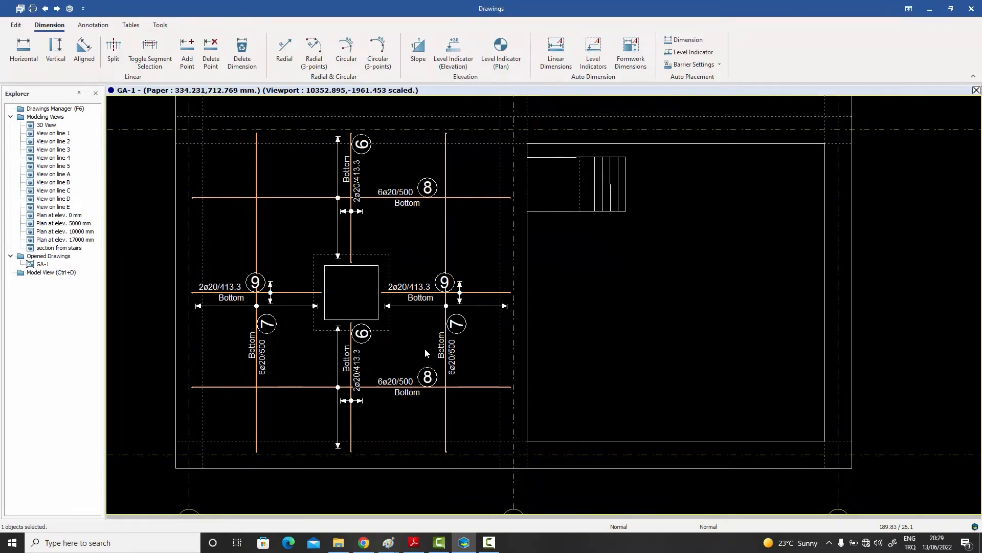
scroll(423, 345, "down", 8)
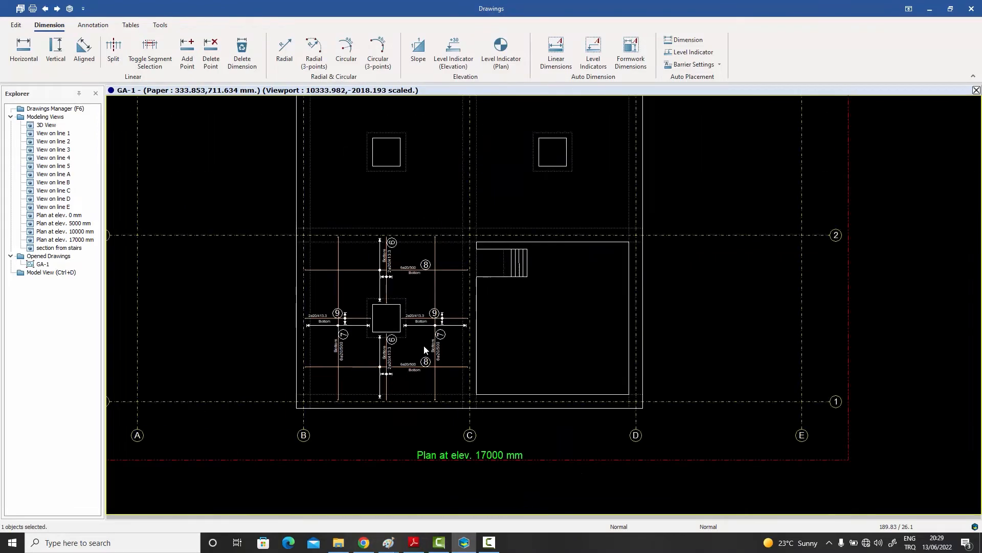
middle_click_drag(434, 285, 440, 380)
middle_click_drag(425, 219, 429, 303)
scroll(390, 222, "up", 7)
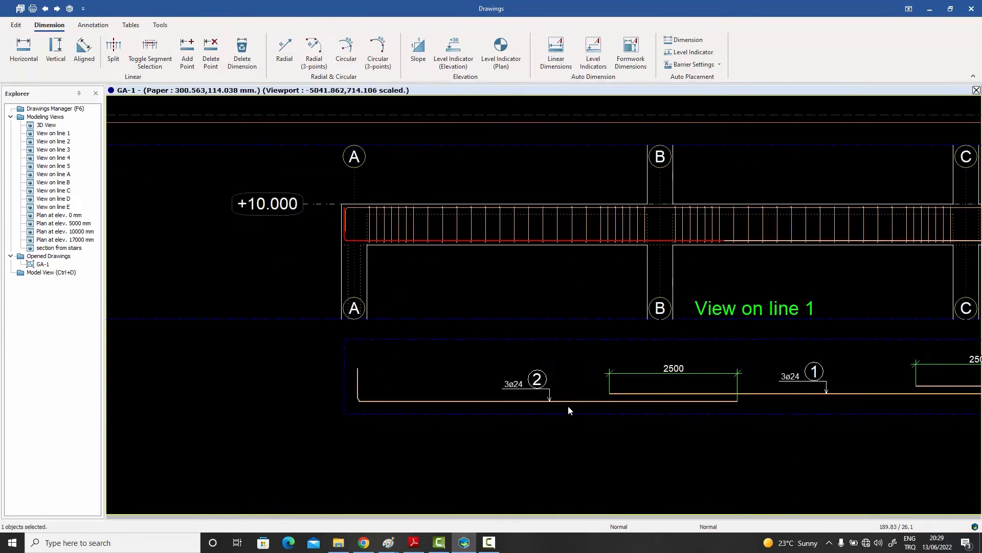
scroll(422, 320, "down", 10)
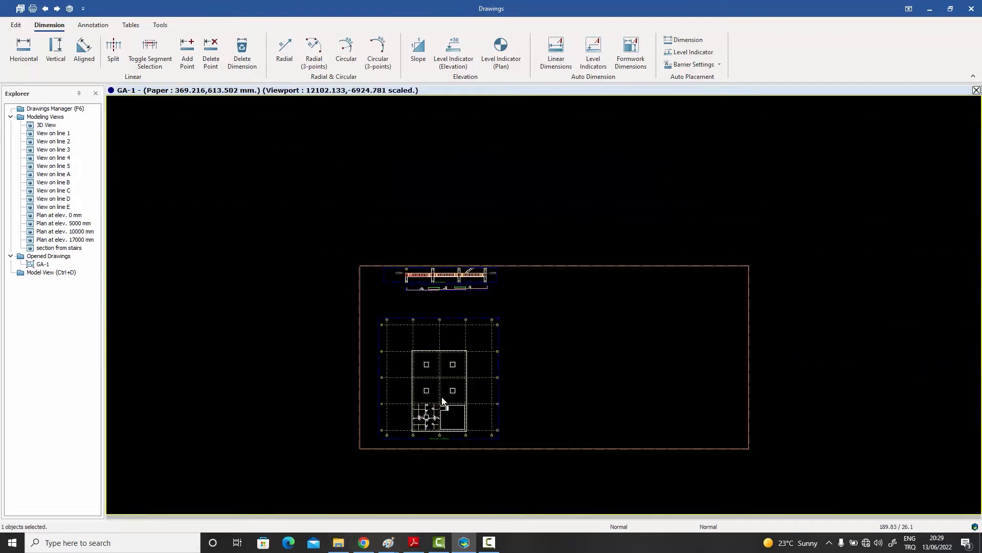
scroll(425, 342, "up", 10)
middle_click_drag(426, 320, 423, 360)
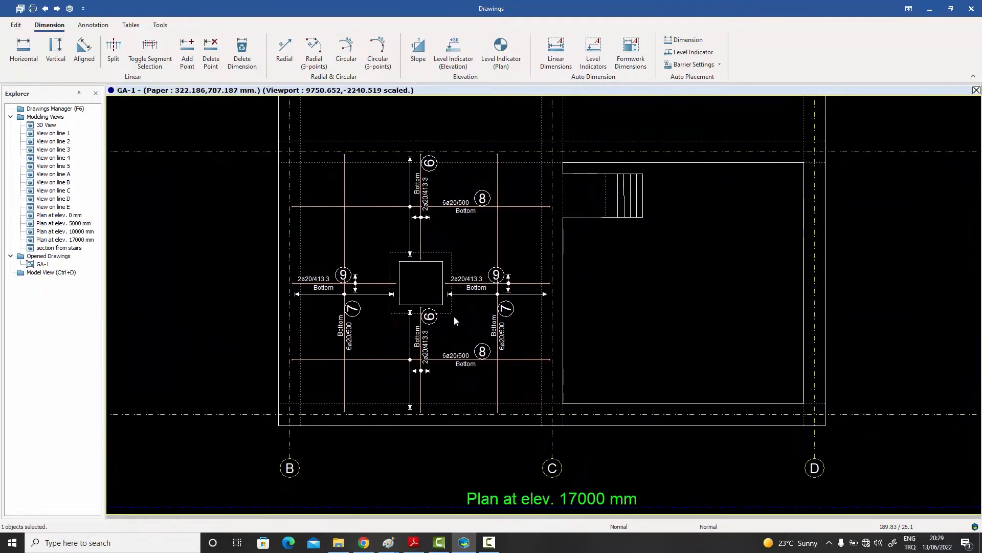
scroll(473, 354, "up", 1)
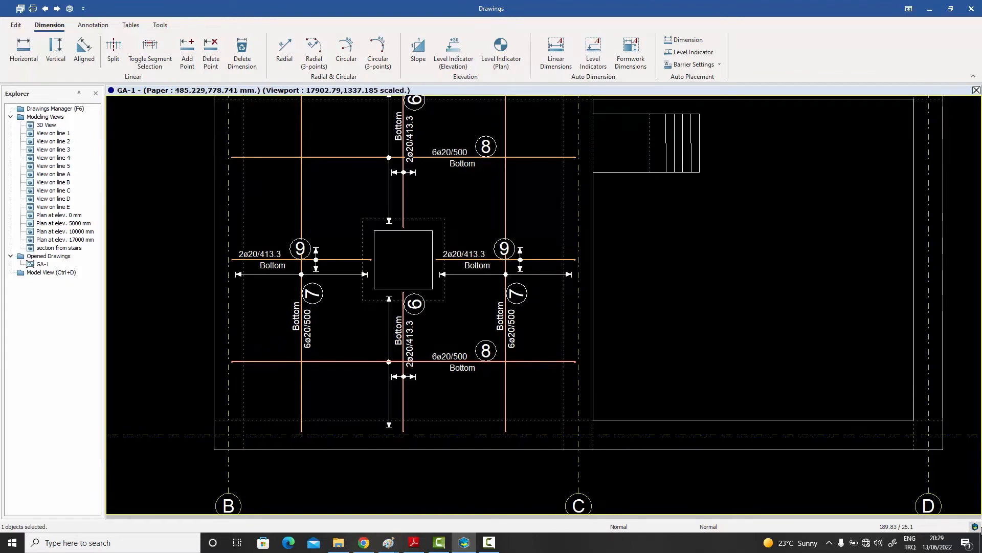
- Inspect the bar group along the slab's front edge in the 3D model and return to the drawings
key("ctrl+d")
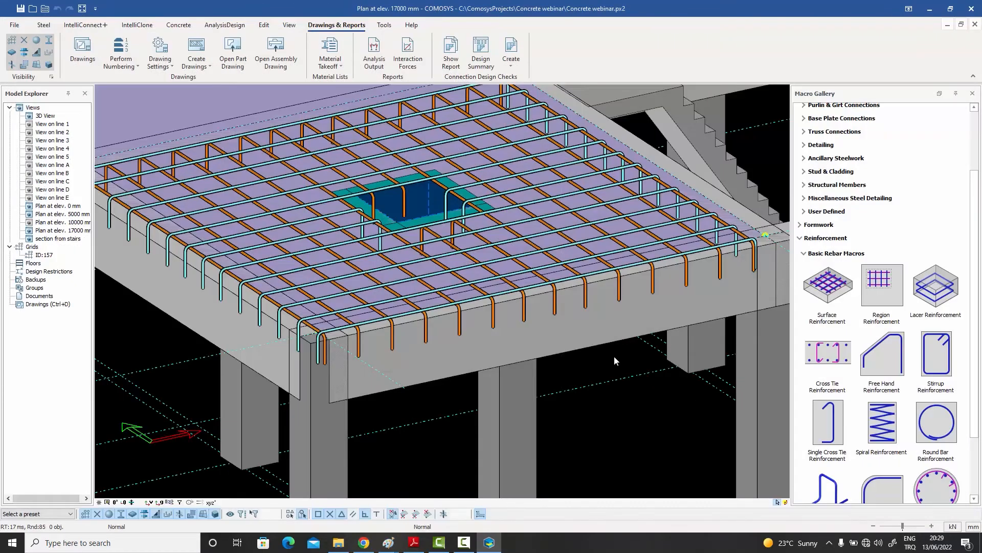
scroll(389, 297, "up", 3)
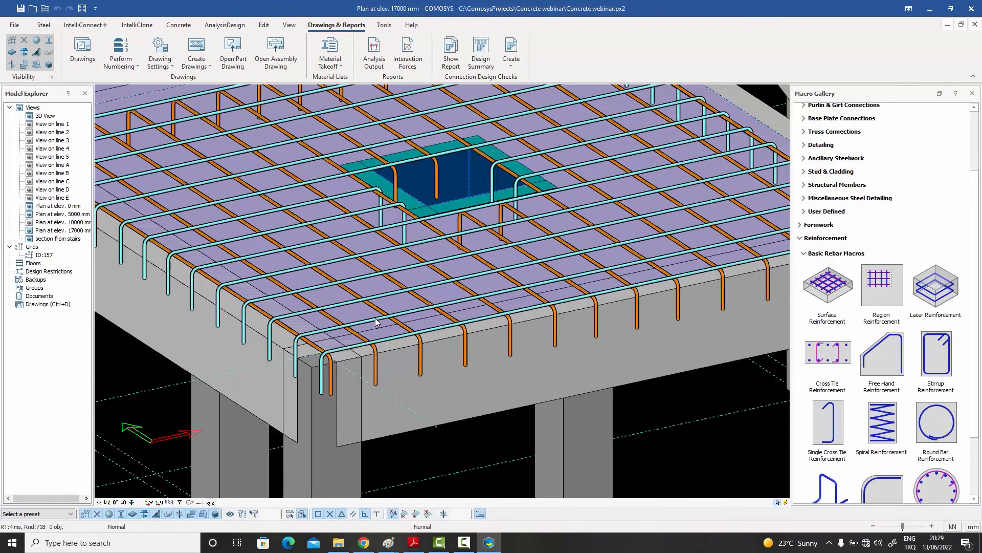
left_click(356, 326)
left_click(355, 326)
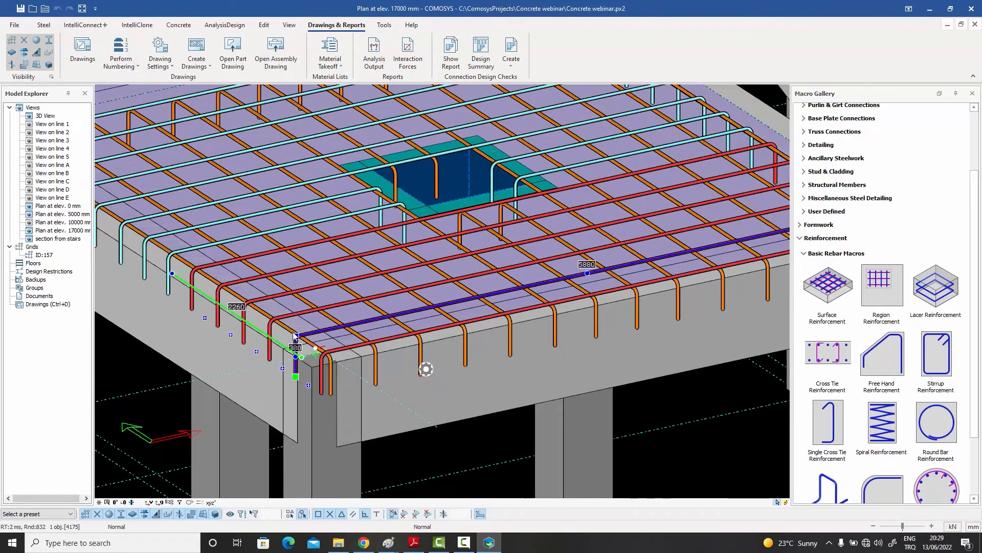
scroll(401, 321, "down", 2)
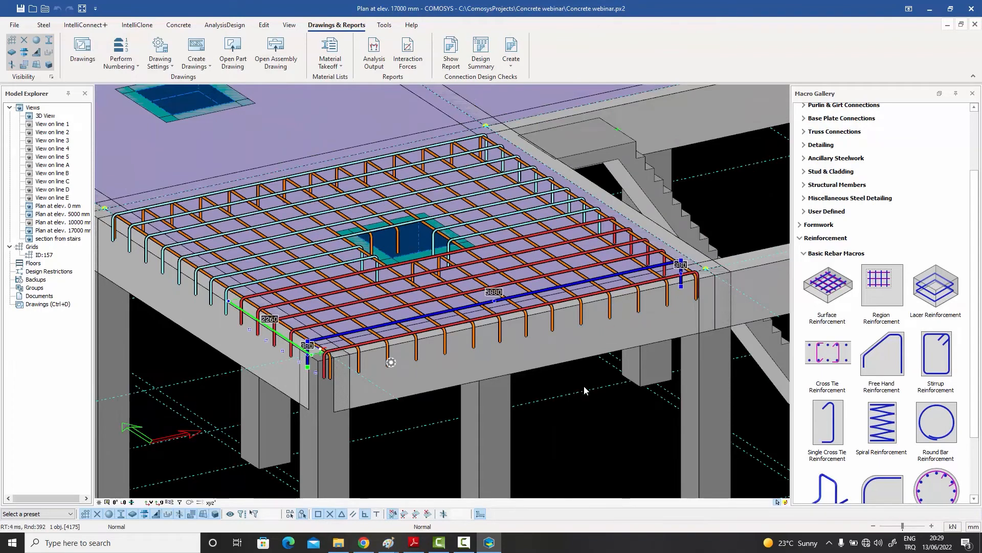
key("Escape")
double_click(34, 305)
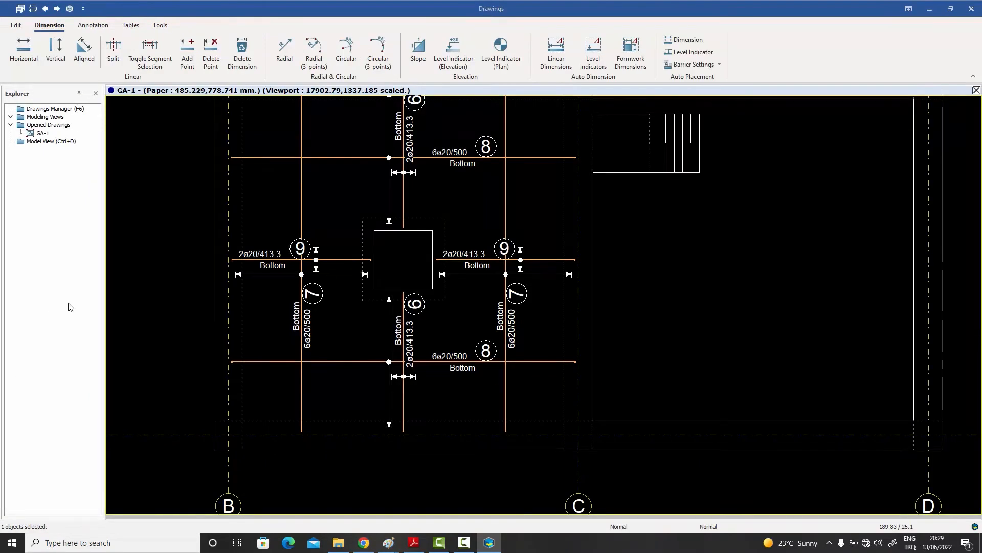
- Review the slab bar labels in Plan at elev. 17000 mm and the beam's bottom-bar detail under View on line 1
scroll(346, 342, "down", 1)
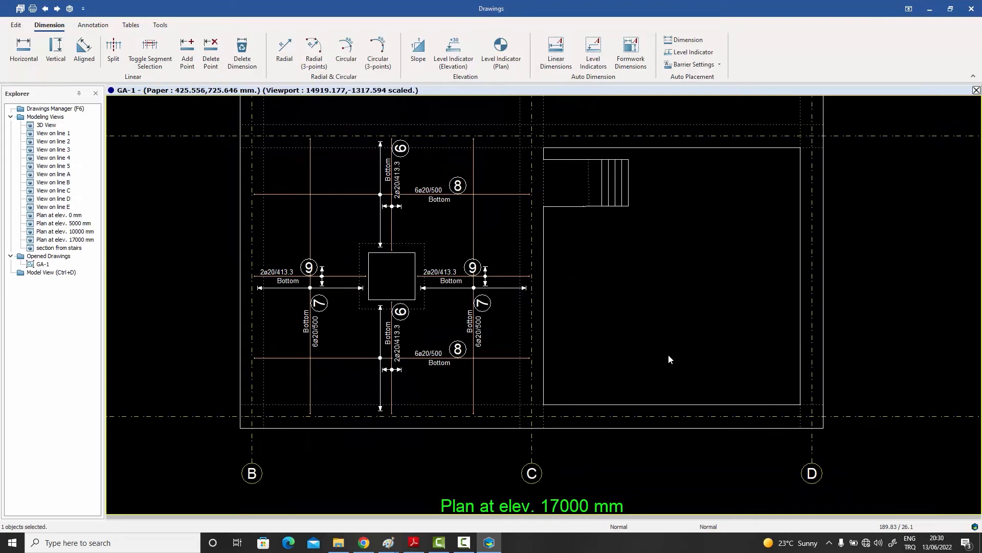
middle_click_drag(655, 351, 664, 303)
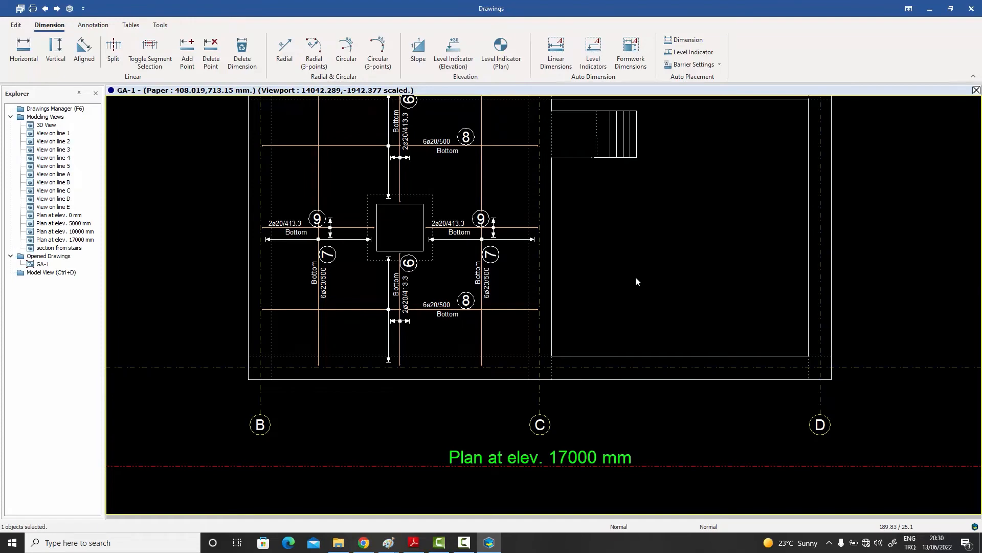
scroll(401, 348, "down", 8)
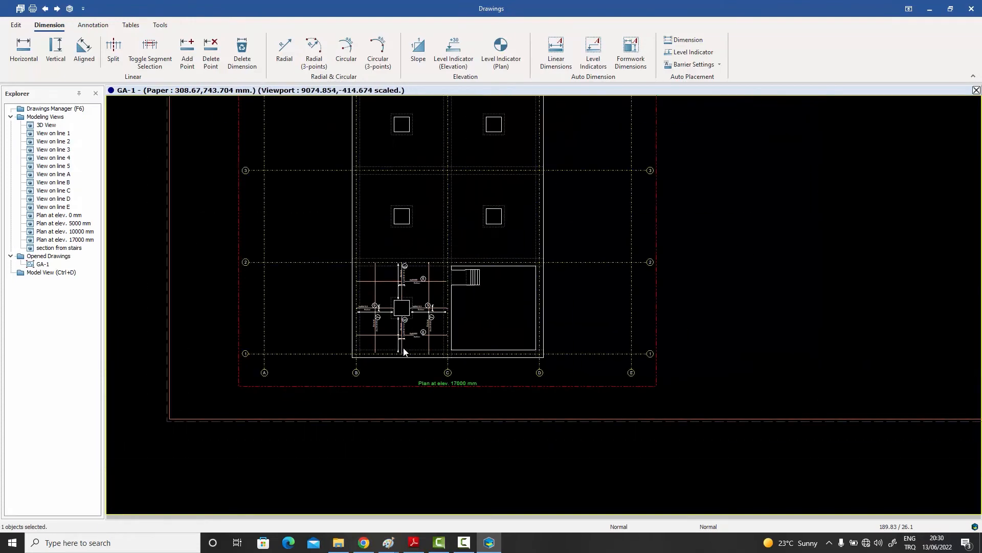
middle_click_drag(416, 251, 438, 356)
scroll(431, 196, "up", 5)
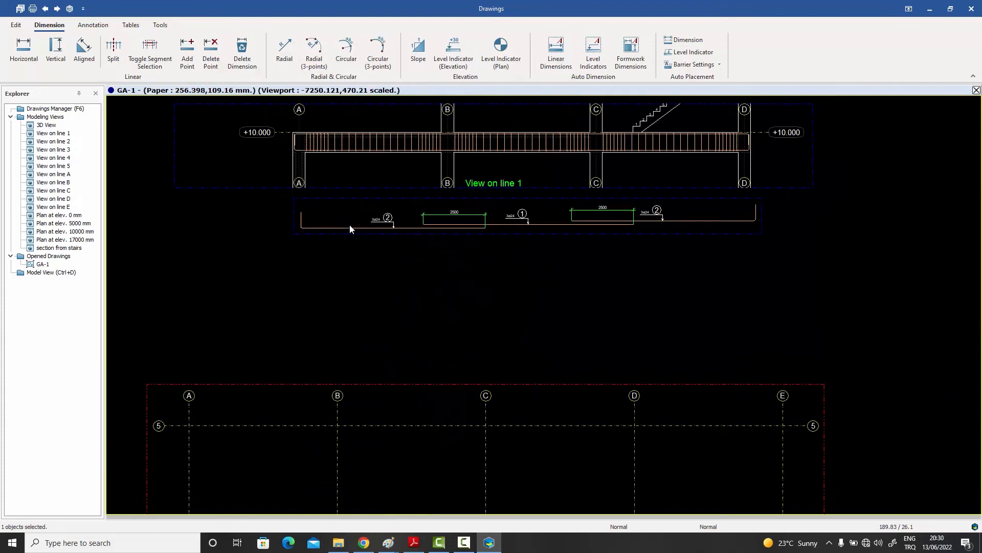
- Configure the Reinforcement Detail settings with annotation, splice-only longitudinal dimensions, rebar coordinates, stagger distance 3 and tolerance 30
scroll(488, 226, "down", 6)
scroll(486, 339, "up", 8)
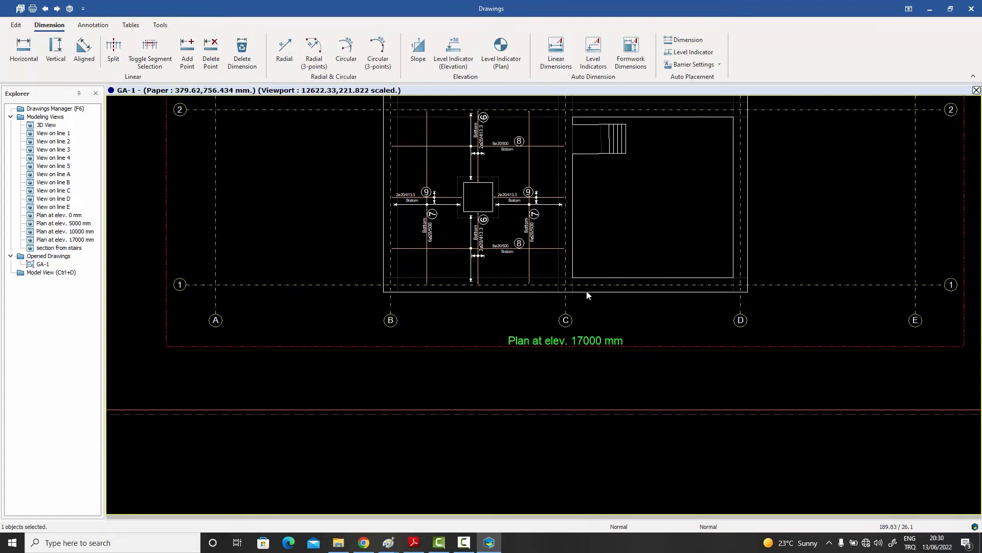
left_click(163, 25)
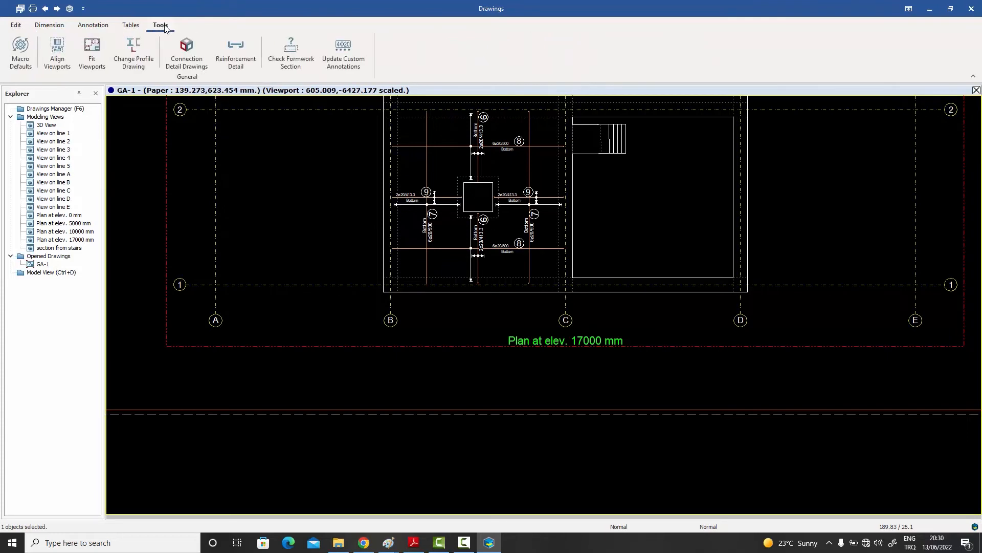
left_click(239, 56)
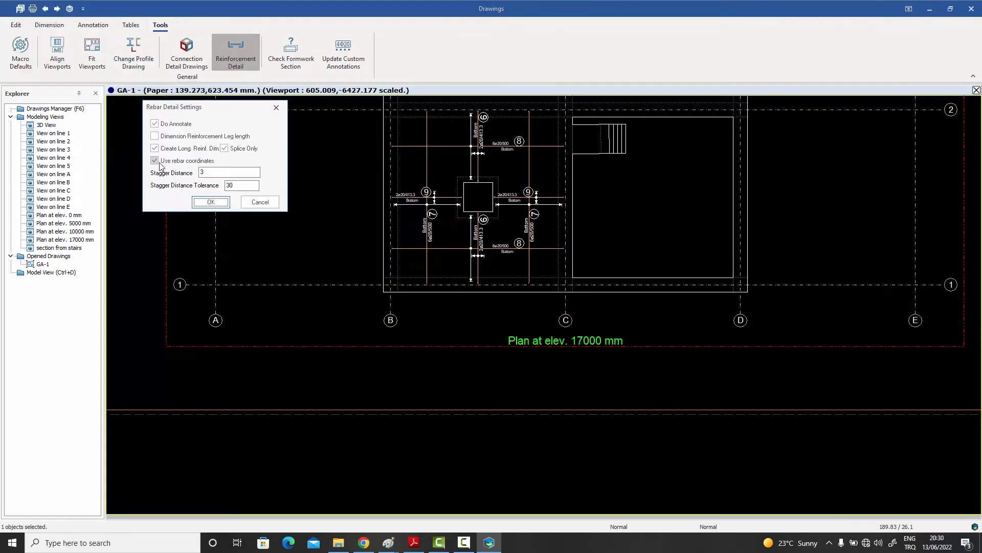
left_click(158, 161)
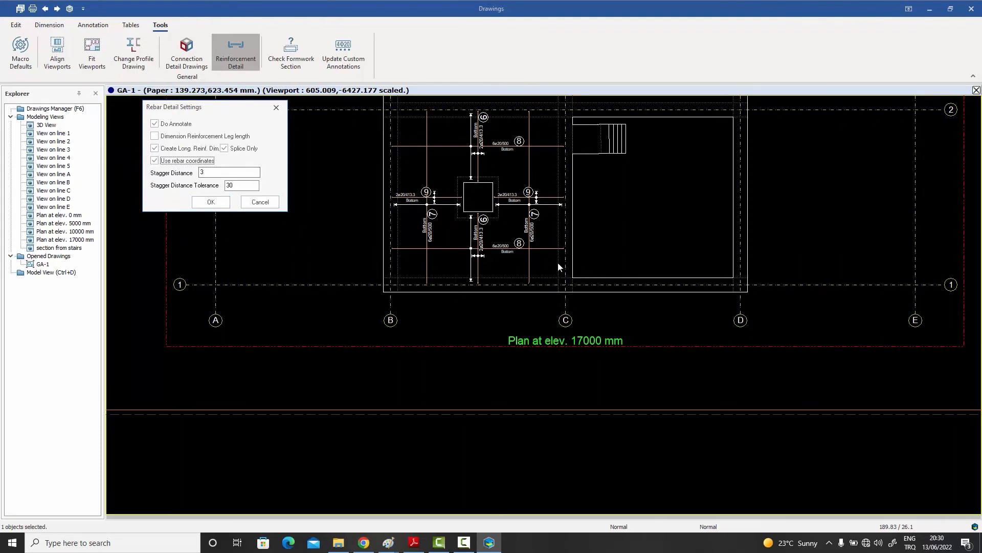
left_click(209, 202)
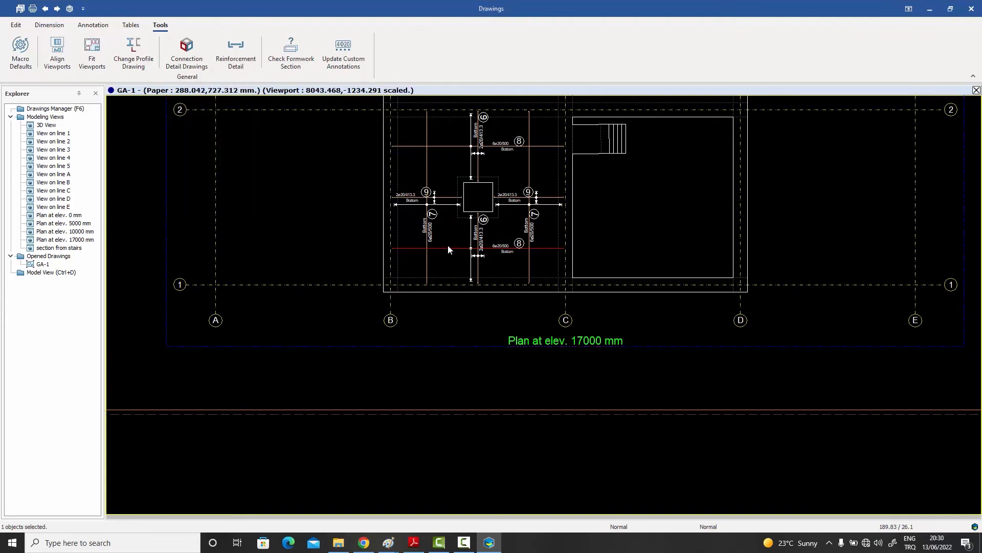
- Generate a reinforcement detail of the slab's horizontal bar 8 near line 1 in Plan at elev. 17000 mm
left_click(240, 60)
scroll(364, 238, "down", 3)
scroll(364, 237, "down", 4)
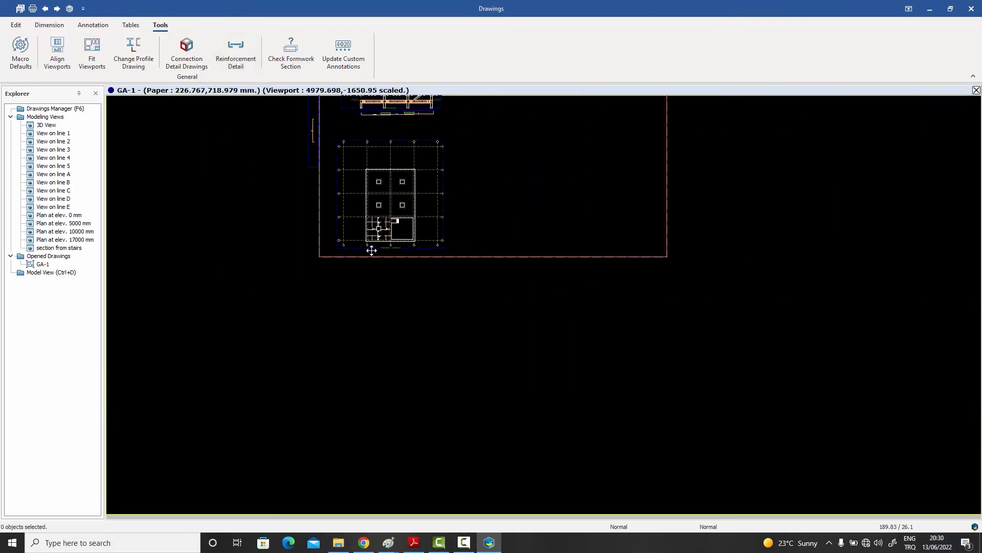
middle_click_drag(371, 250, 385, 316)
scroll(327, 224, "up", 2)
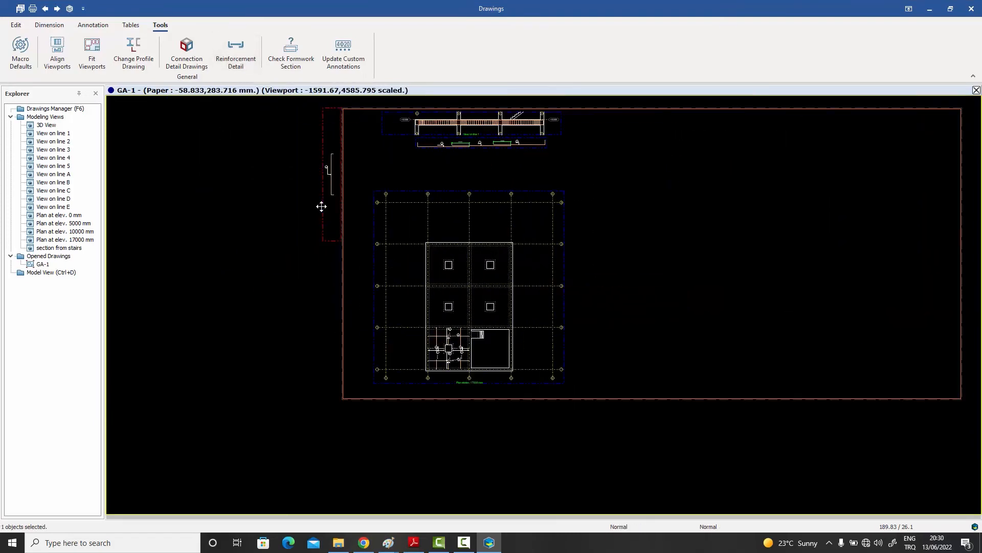
- Set the third rotation of the new Rebar Detail viewport to 90 and fit the viewport to its contents
double_click(321, 206)
double_click(859, 276)
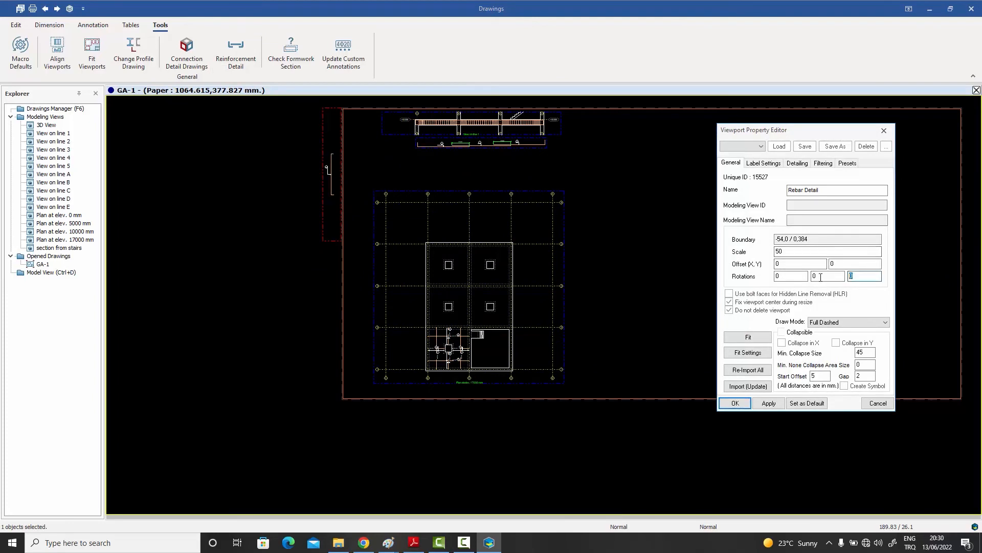
type("90")
left_click(769, 402)
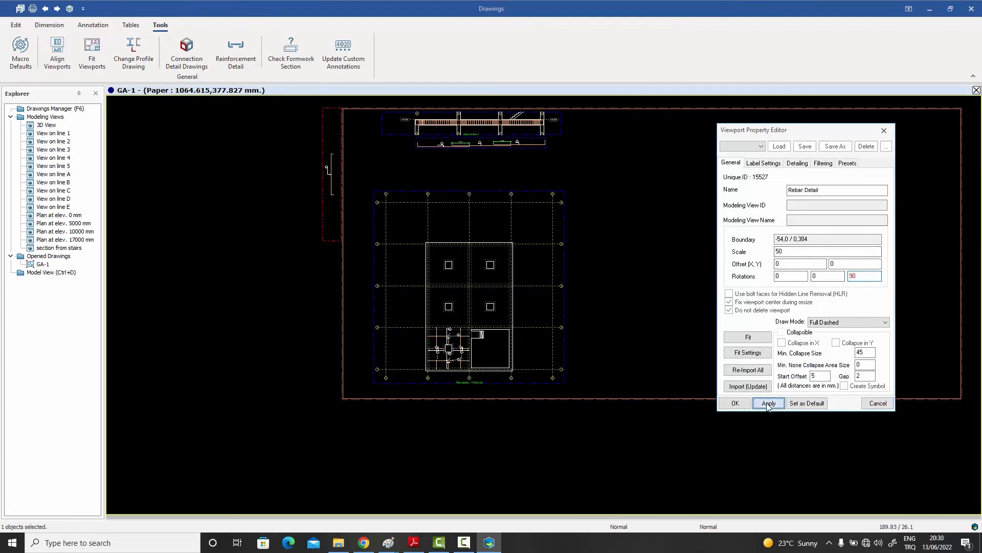
left_click(748, 336)
left_click(878, 402)
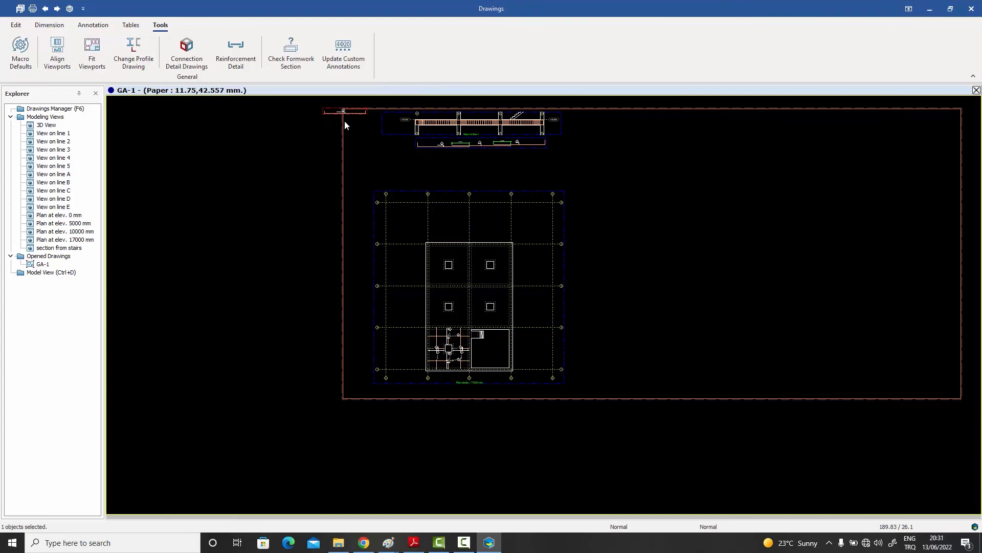
- Move the bar 8 detail viewport below Plan at elev. 17000 mm, aligned between grid lines B and C
mouse_move(344, 112)
left_mouse_down()
mouse_move(422, 324)
mouse_move(462, 395)
mouse_move(450, 395)
left_mouse_up()
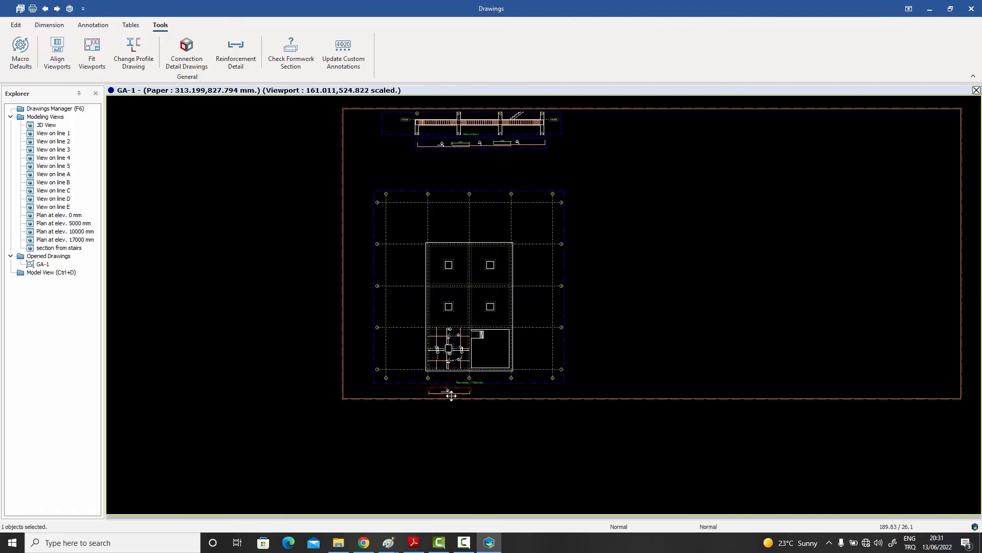
scroll(450, 395, "up", 5)
scroll(472, 375, "down", 3)
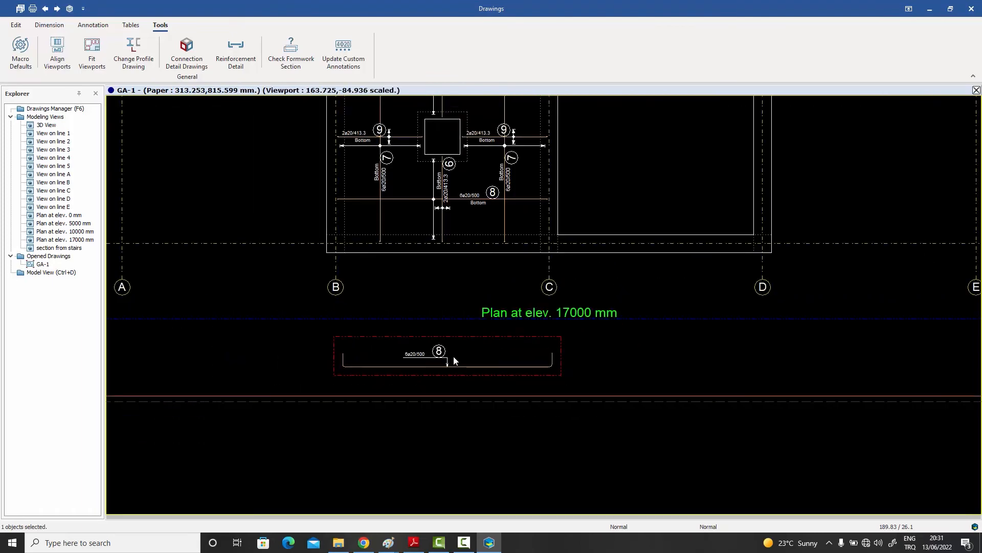
- Compare the bar 8 detail with its label in the plan and examine the beam's bottom-bar detail under View on line 1
scroll(472, 207, "up", 4)
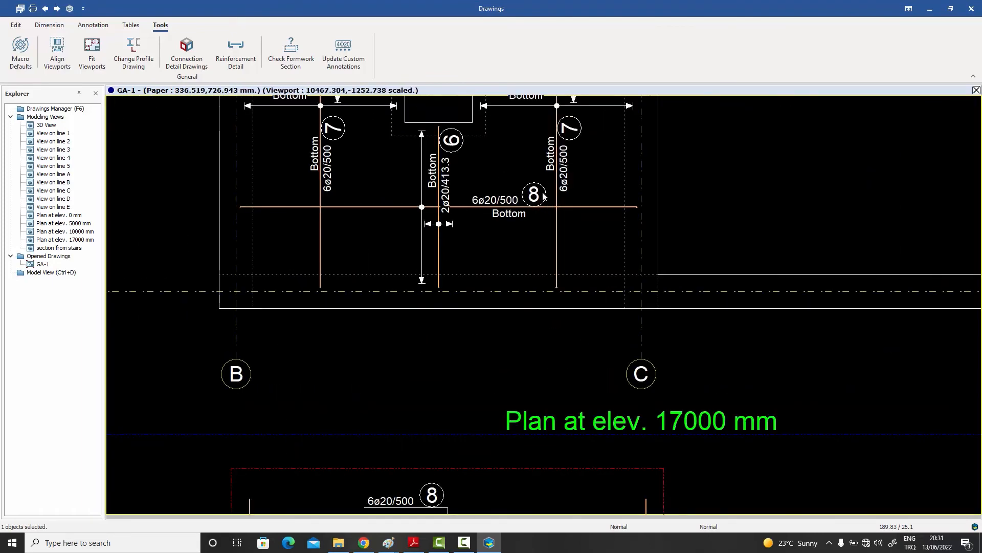
scroll(508, 256, "down", 2)
scroll(497, 387, "up", 3)
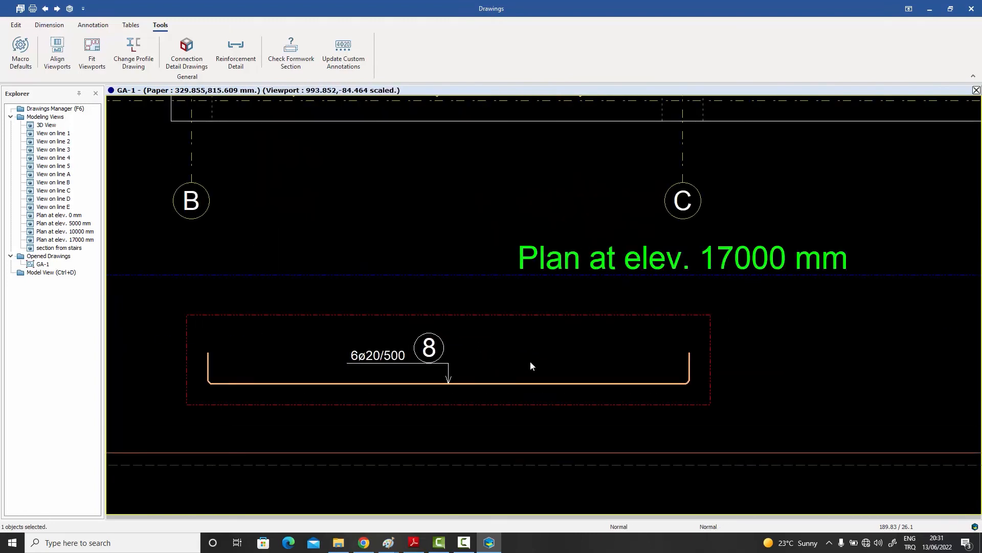
scroll(530, 361, "down", 1)
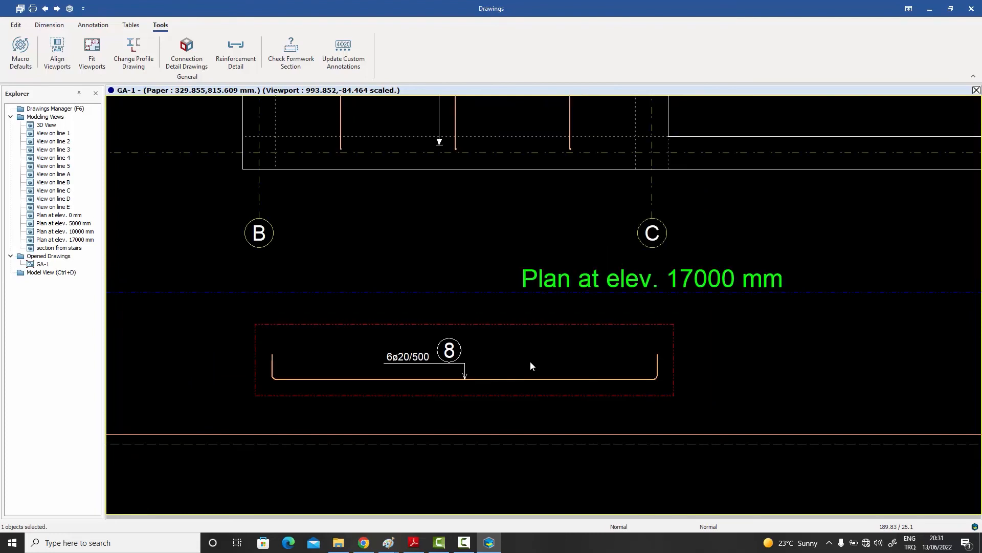
scroll(530, 361, "down", 1)
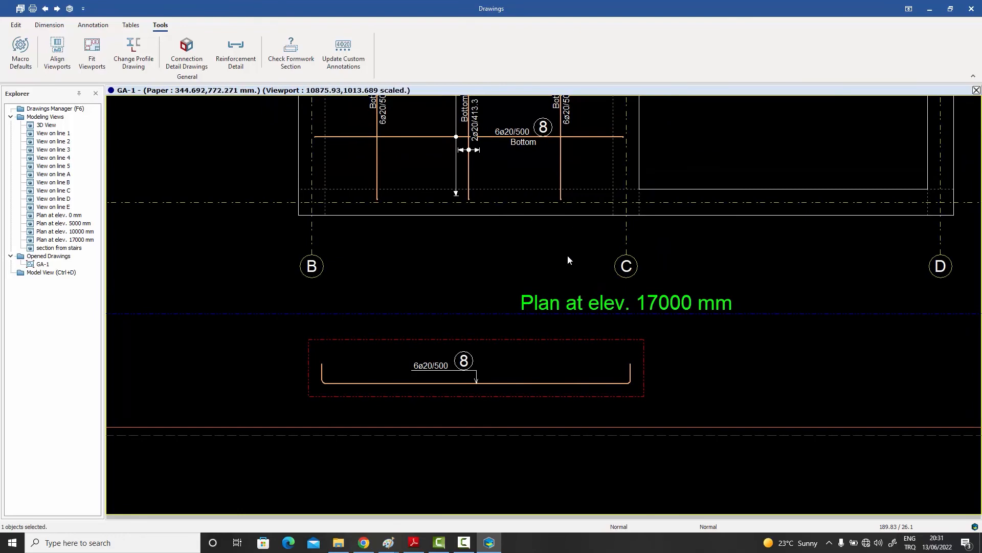
scroll(529, 308, "down", 5)
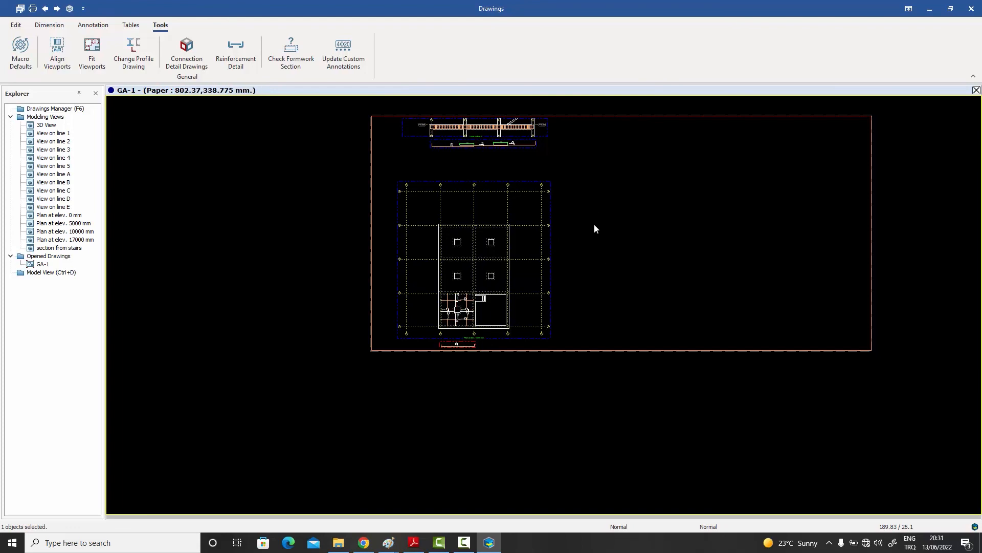
scroll(486, 164, "up", 6)
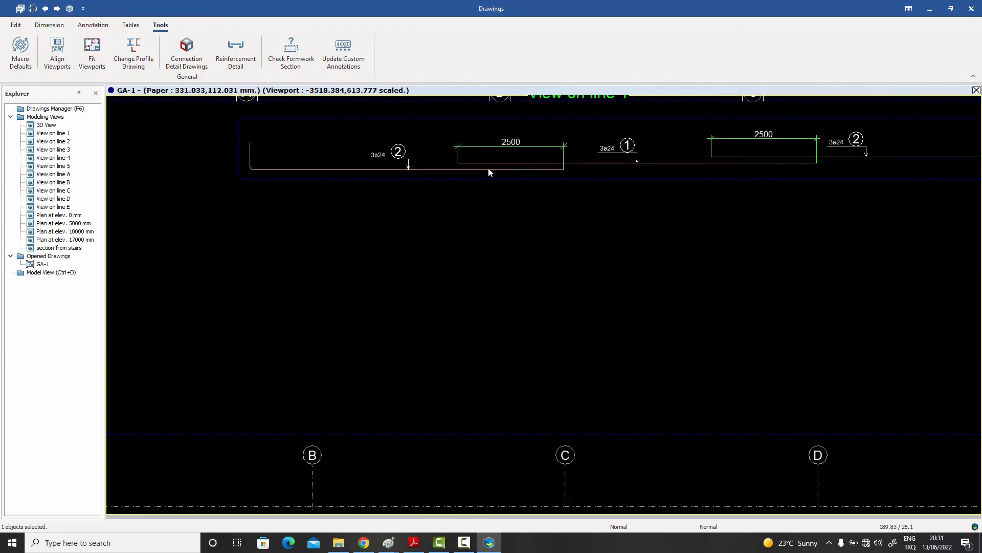
scroll(519, 177, "down", 5)
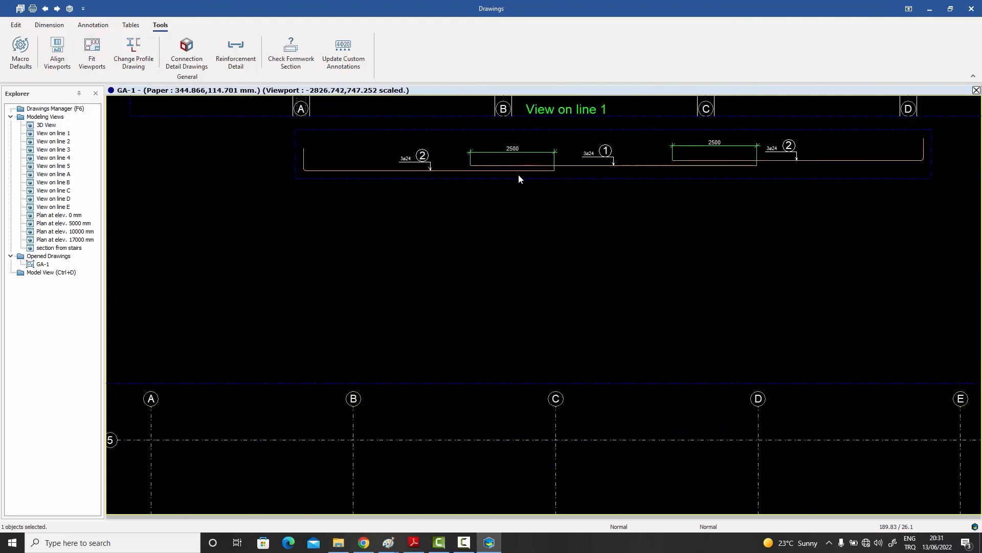
scroll(518, 174, "down", 2)
middle_click_drag(575, 310, 539, 325)
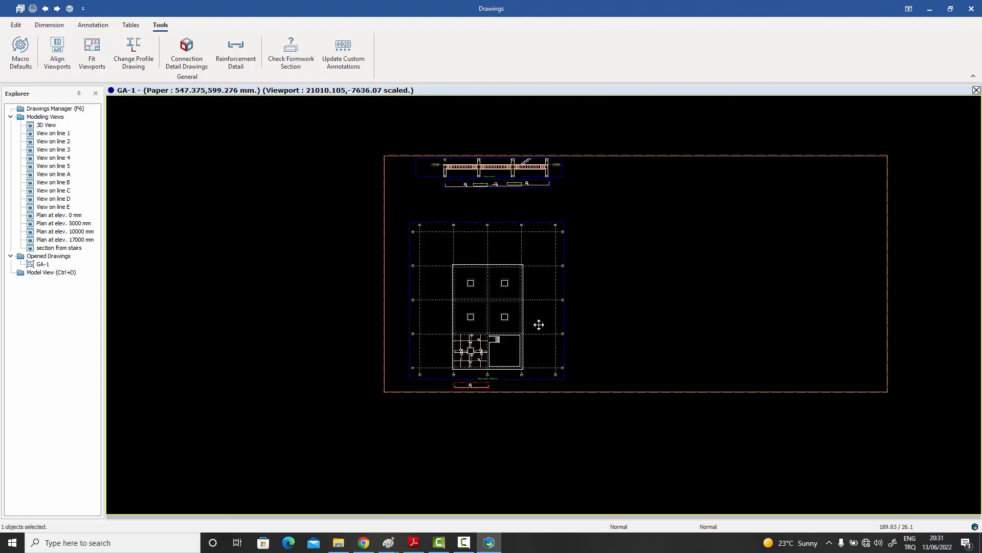
left_click(241, 51)
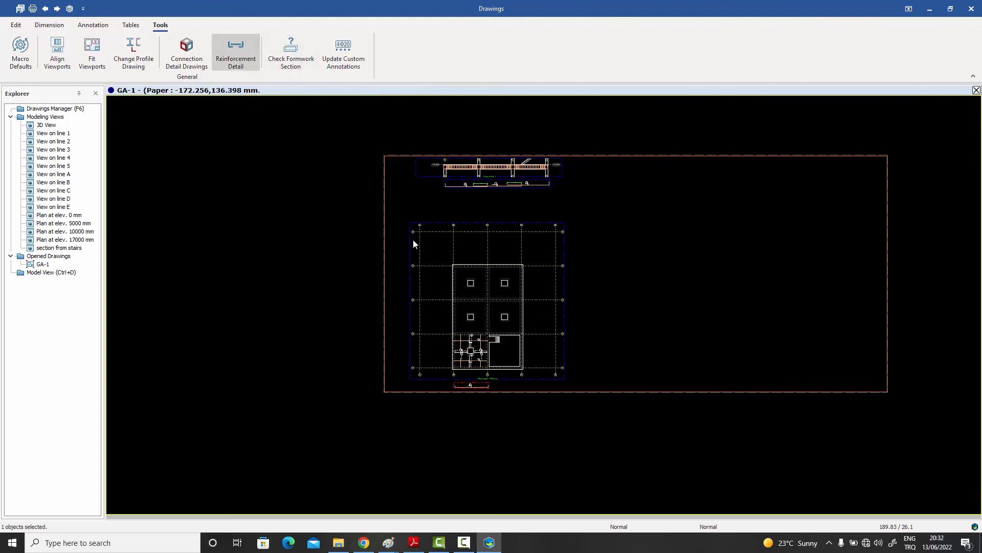
scroll(542, 299, "up", 1)
middle_click_drag(544, 303, 527, 328)
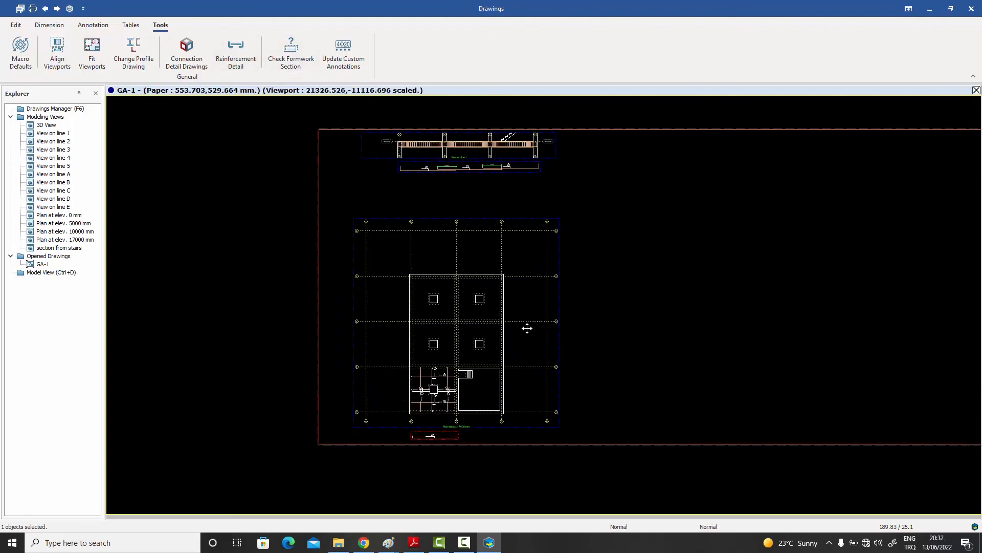